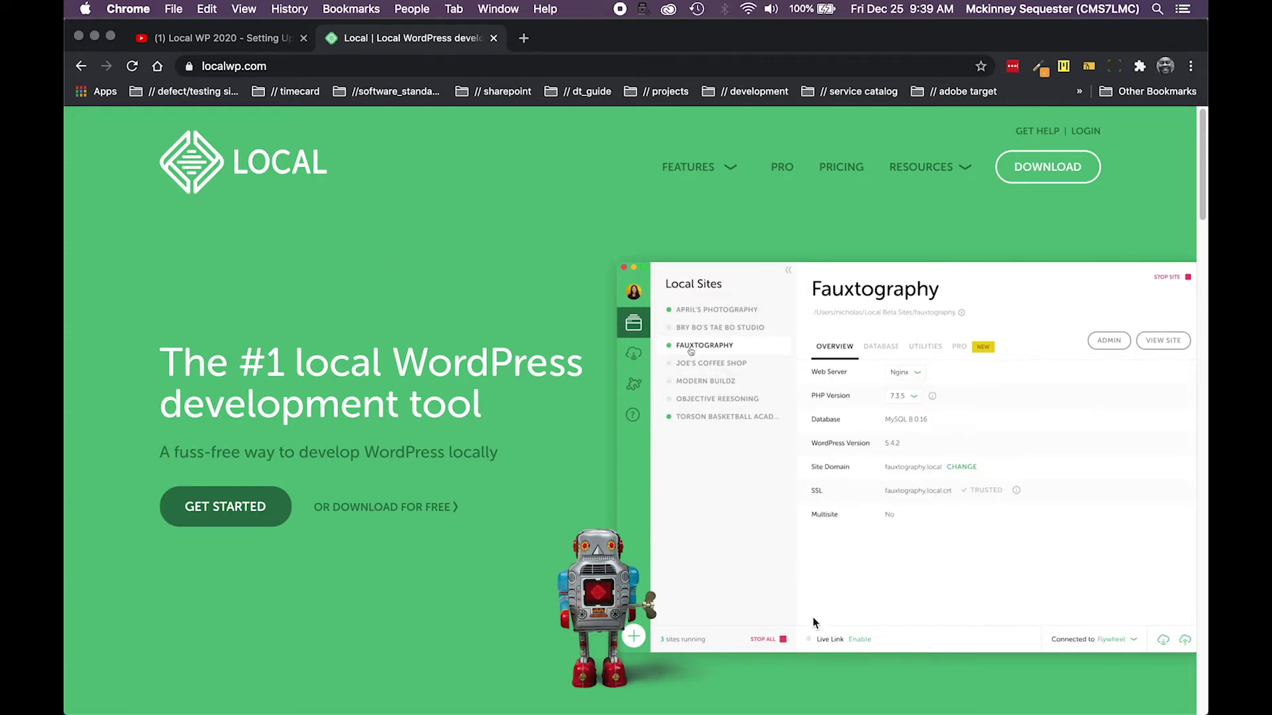
# Switch to Local to see the marchasone.com overview reporting WordPress 5.4.1, with 5.6 available
pyautogui.moveTo(917, 708)
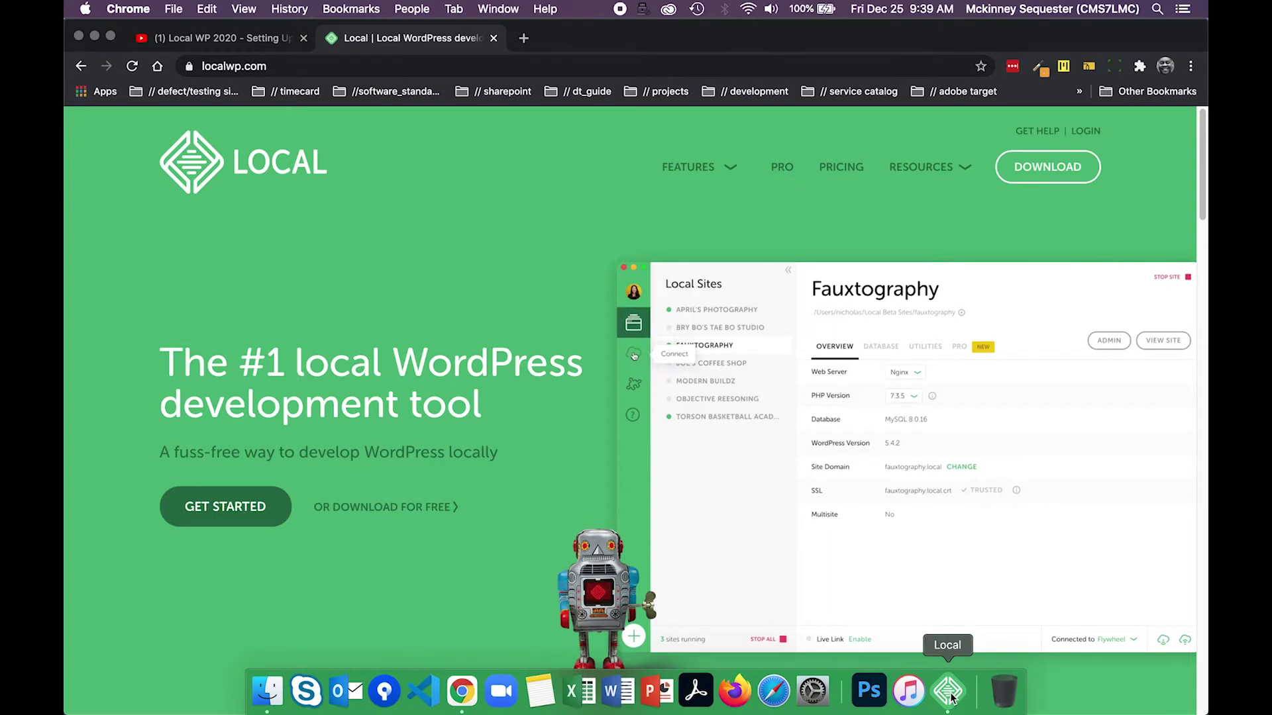
pyautogui.click(949, 692)
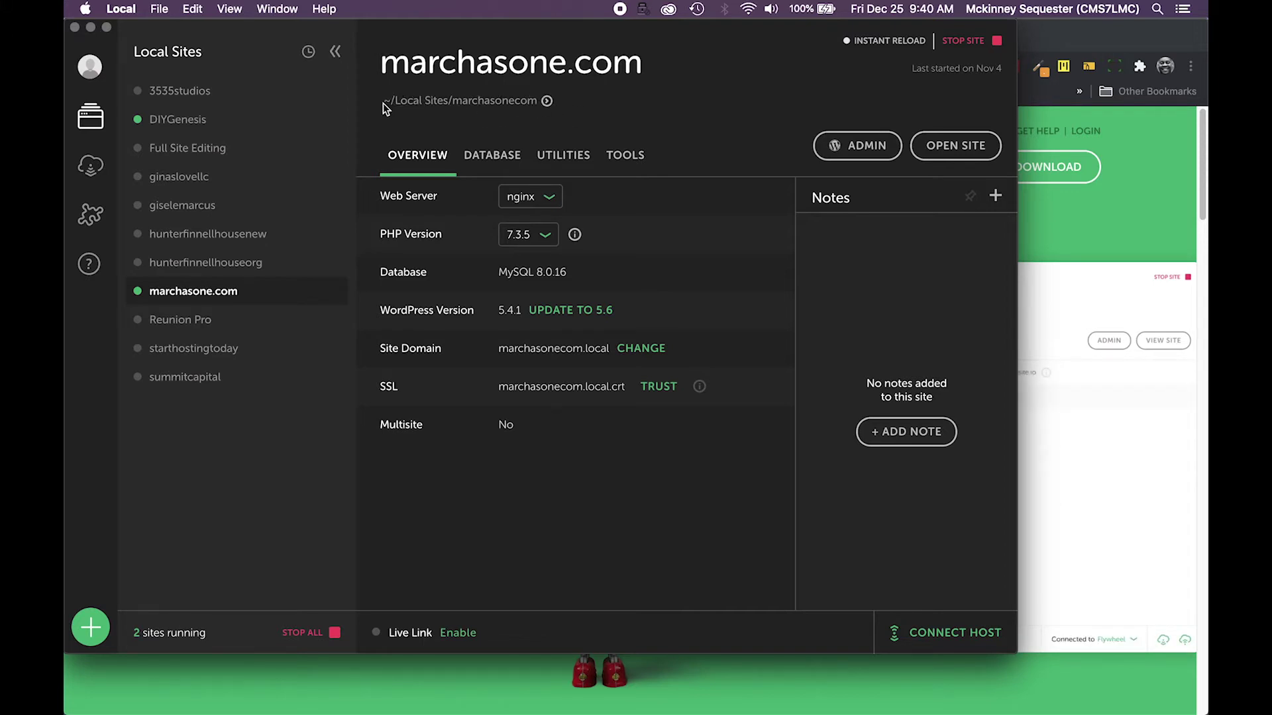
# Reveal the marchasone.com site files in Finder and browse into app/public to list its core files
pyautogui.click(547, 102)
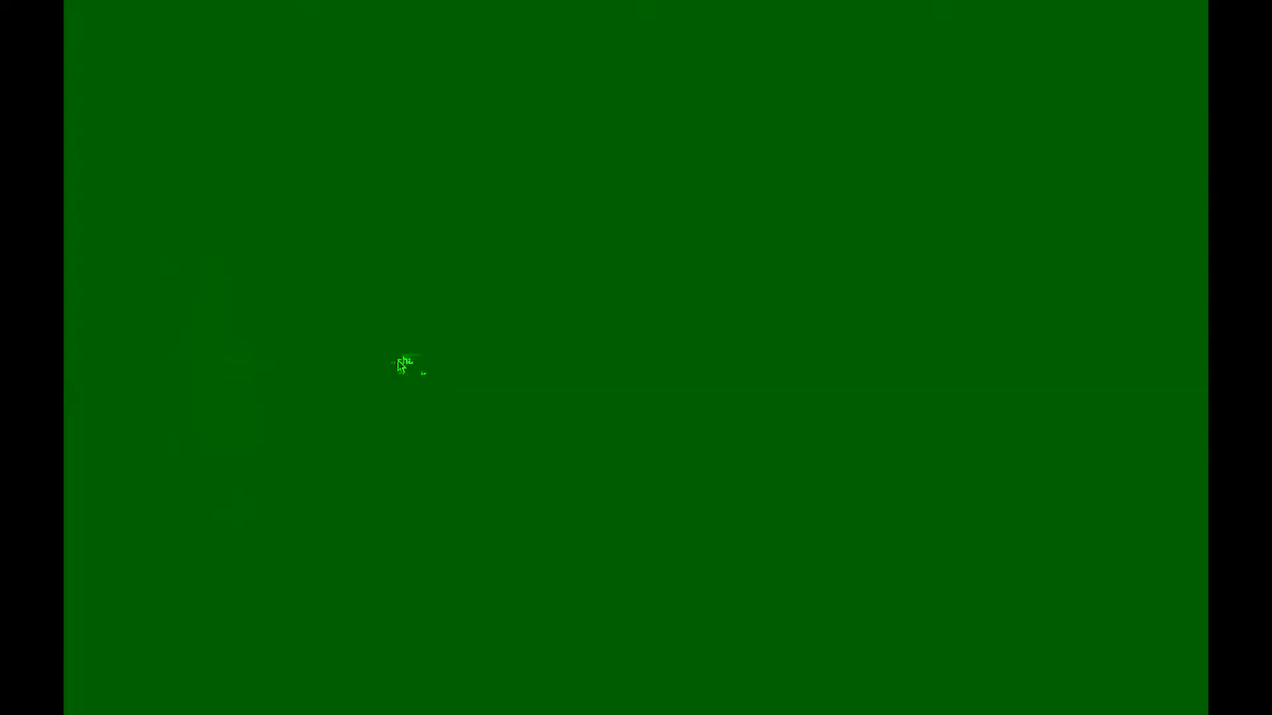
pyautogui.moveTo(224, 228); pyautogui.dragTo(475, 261)
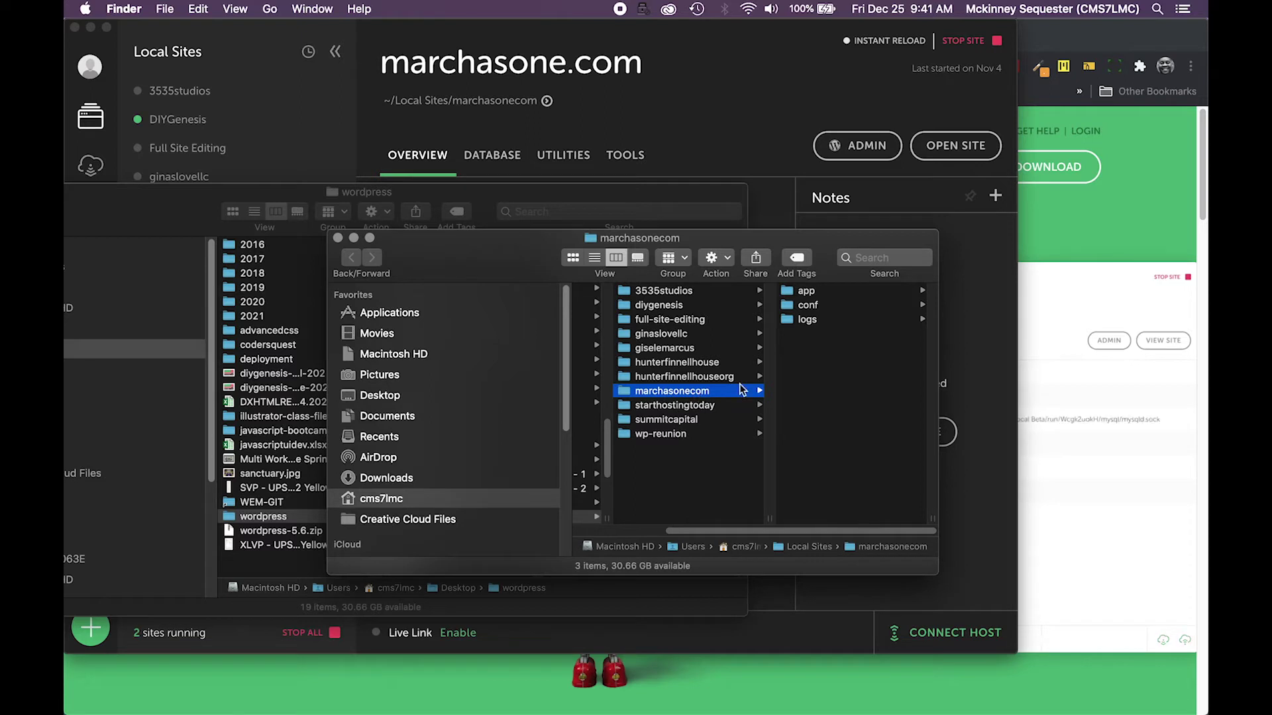
pyautogui.click(803, 292)
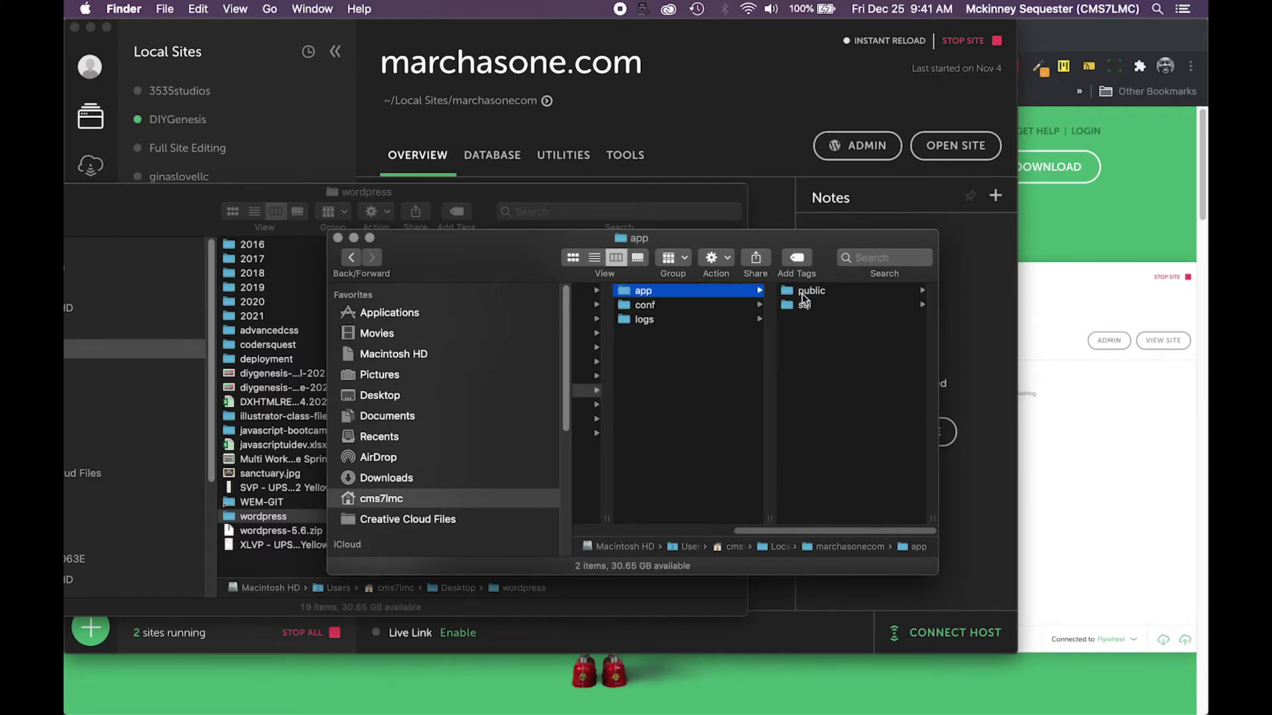
pyautogui.click(810, 291)
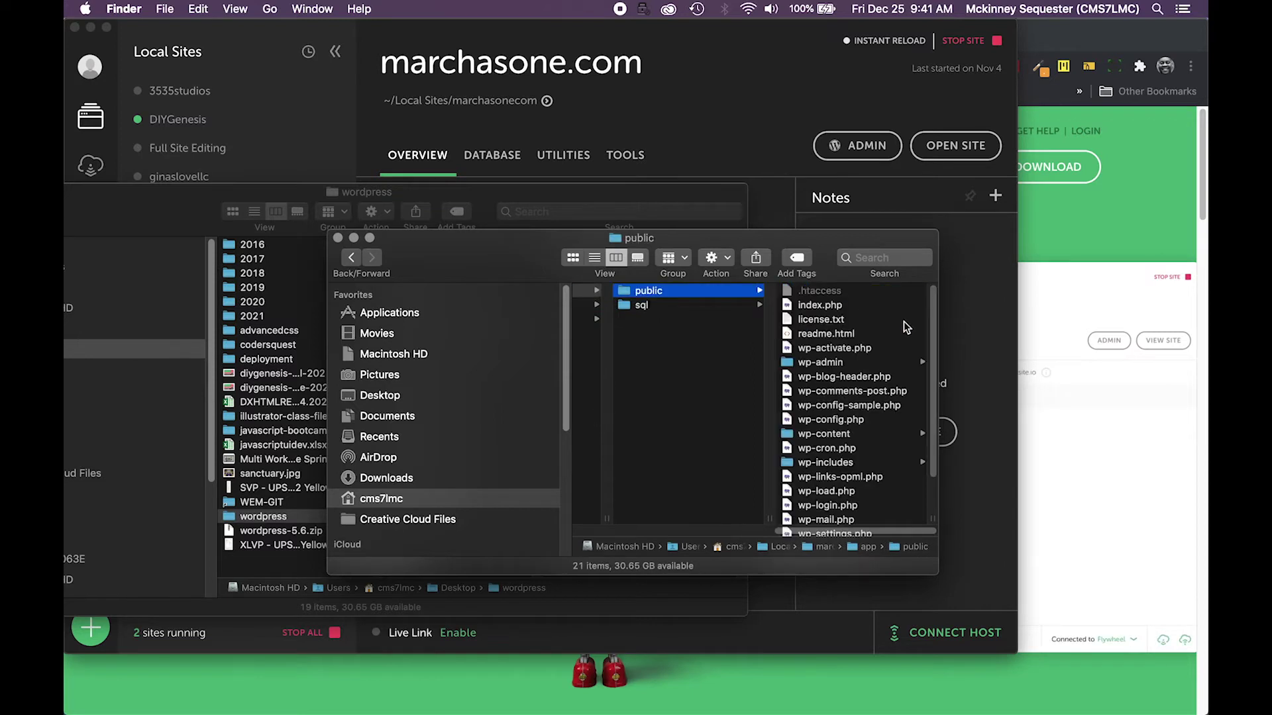
pyautogui.scroll(-5, 861, 335)
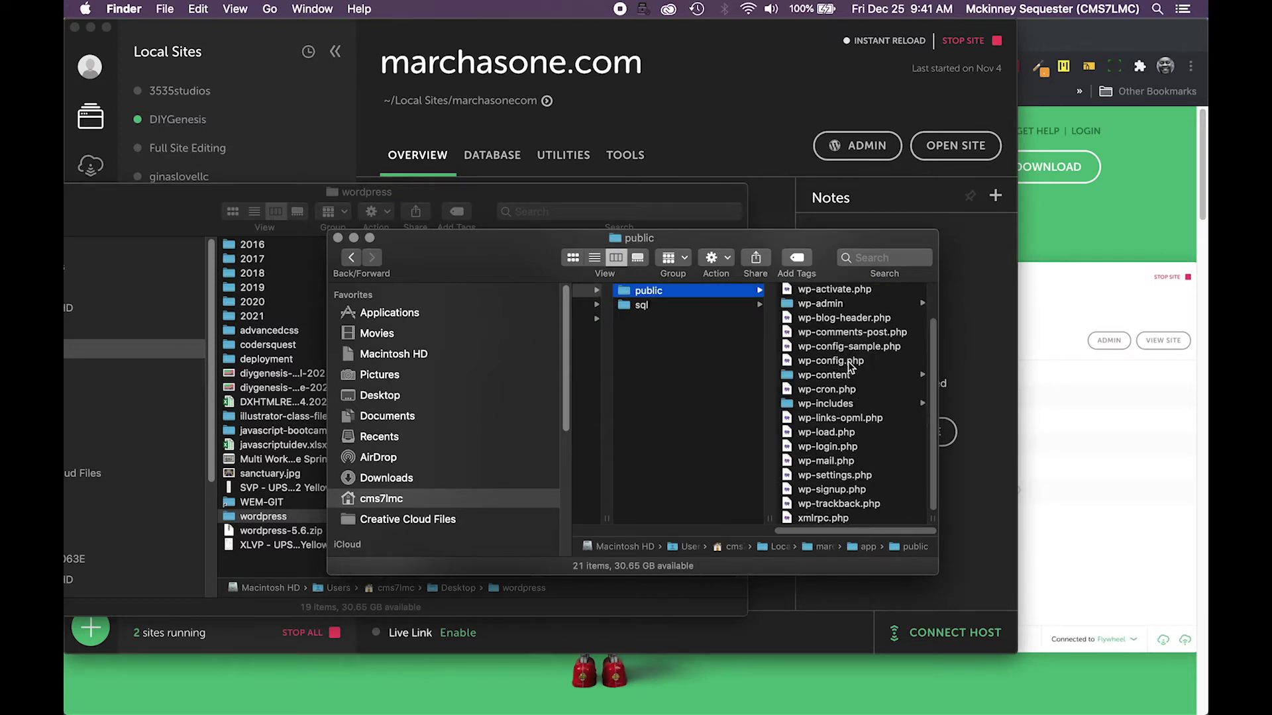
pyautogui.scroll(-3, 838, 334)
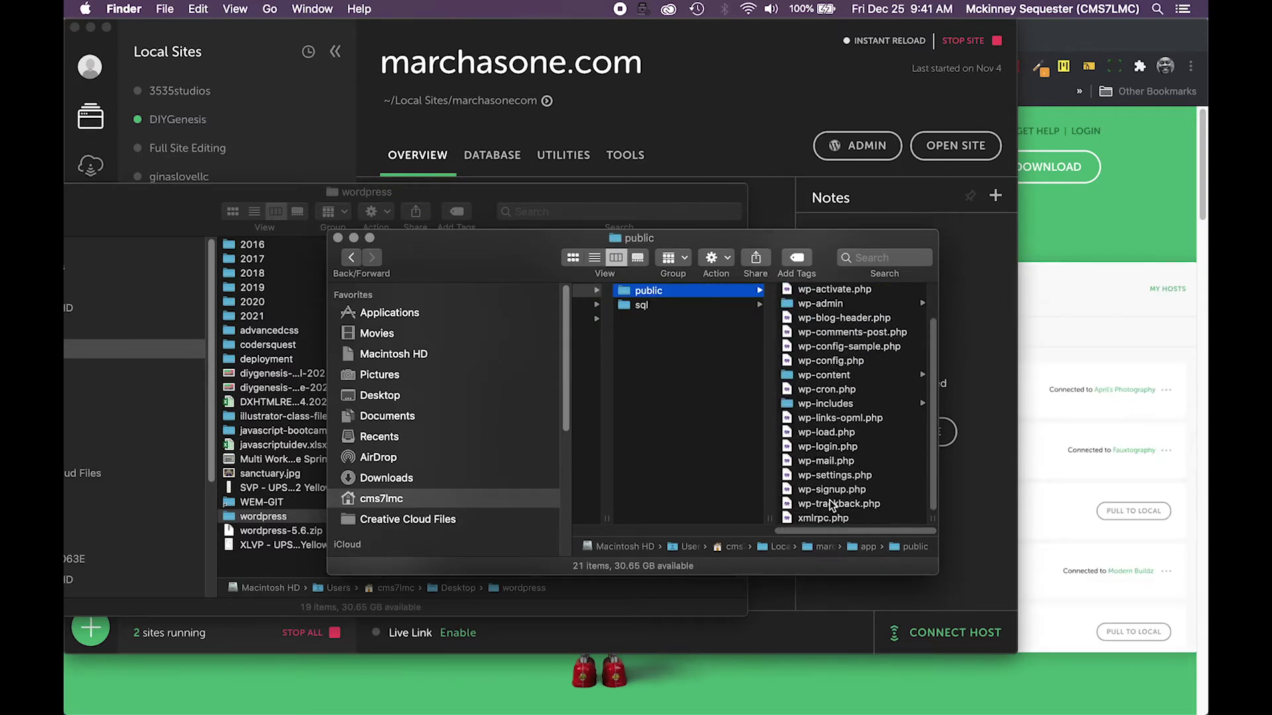
pyautogui.scroll(2, 842, 441)
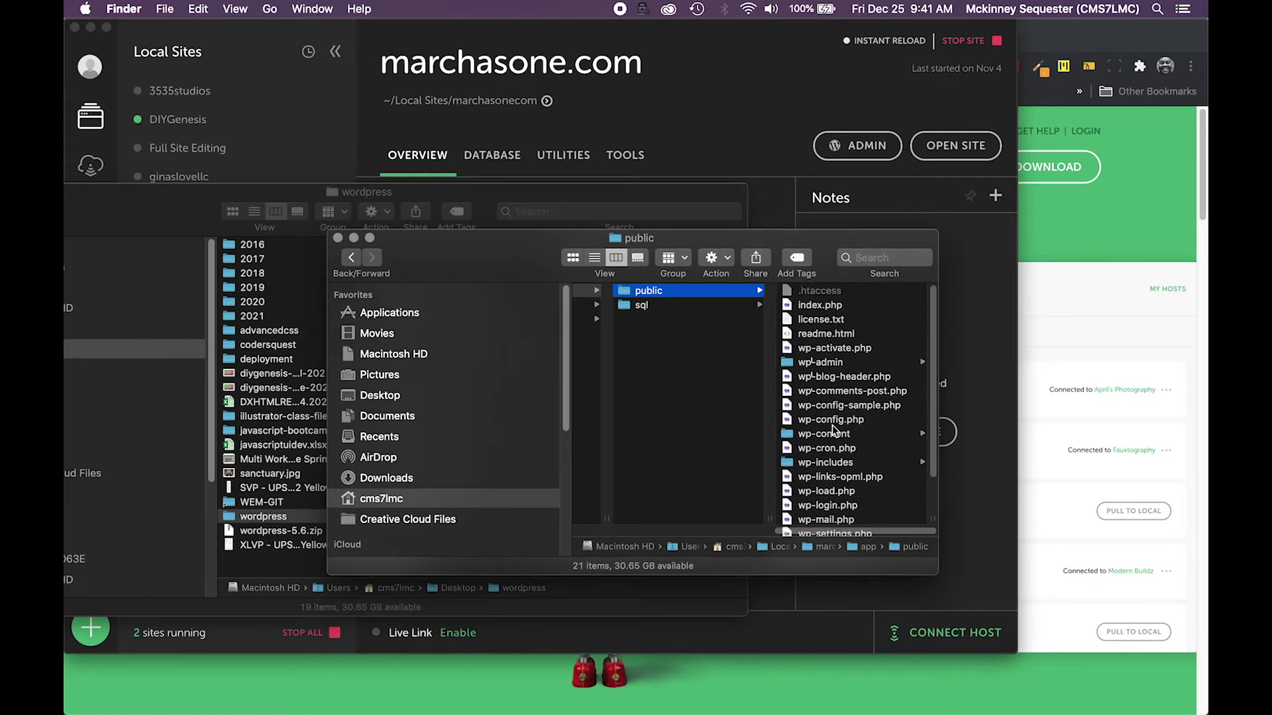
pyautogui.scroll(-2, 838, 434)
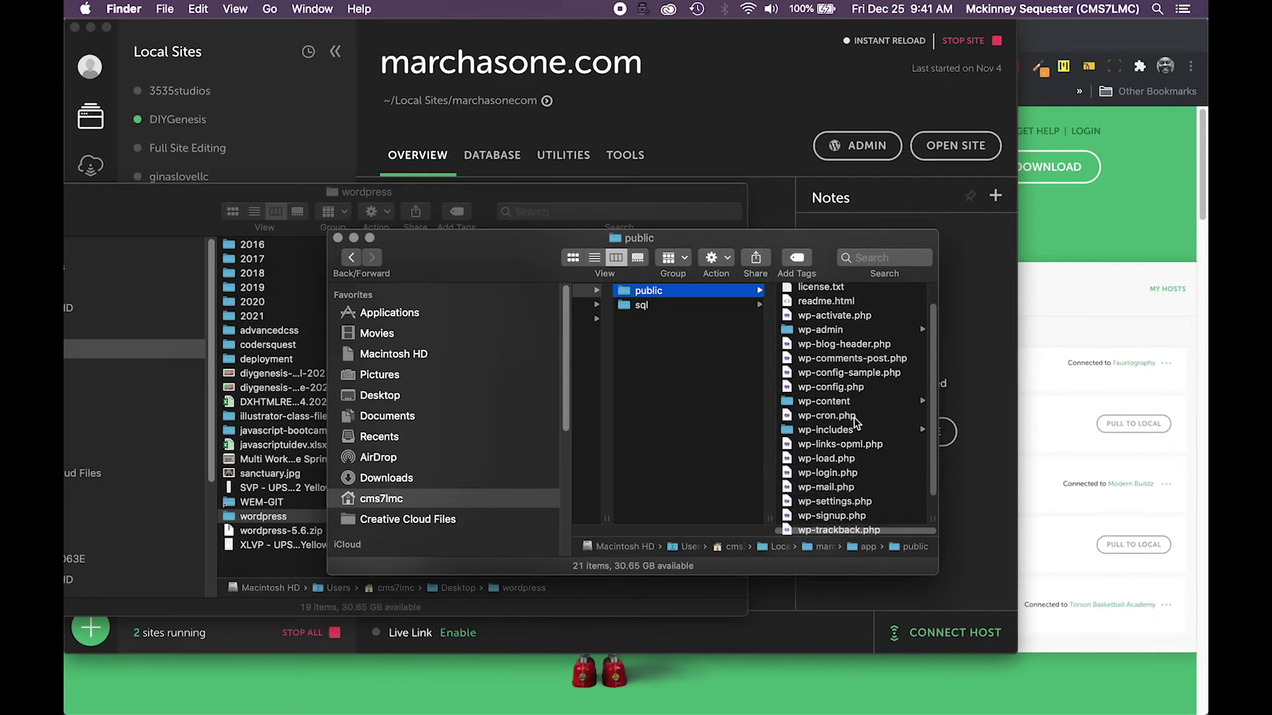
# Browse wp-content's themes, plugins and uploads/2020 folders in the site's public directory
pyautogui.click(821, 402)
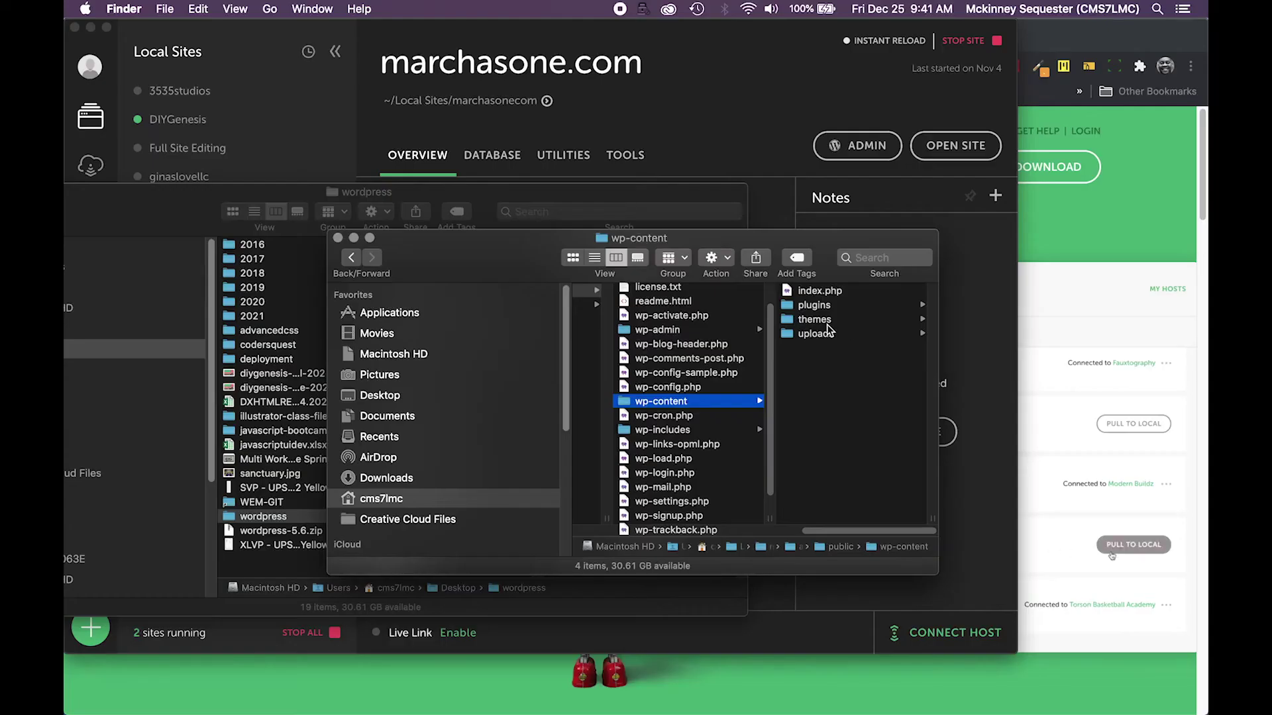
pyautogui.click(825, 323)
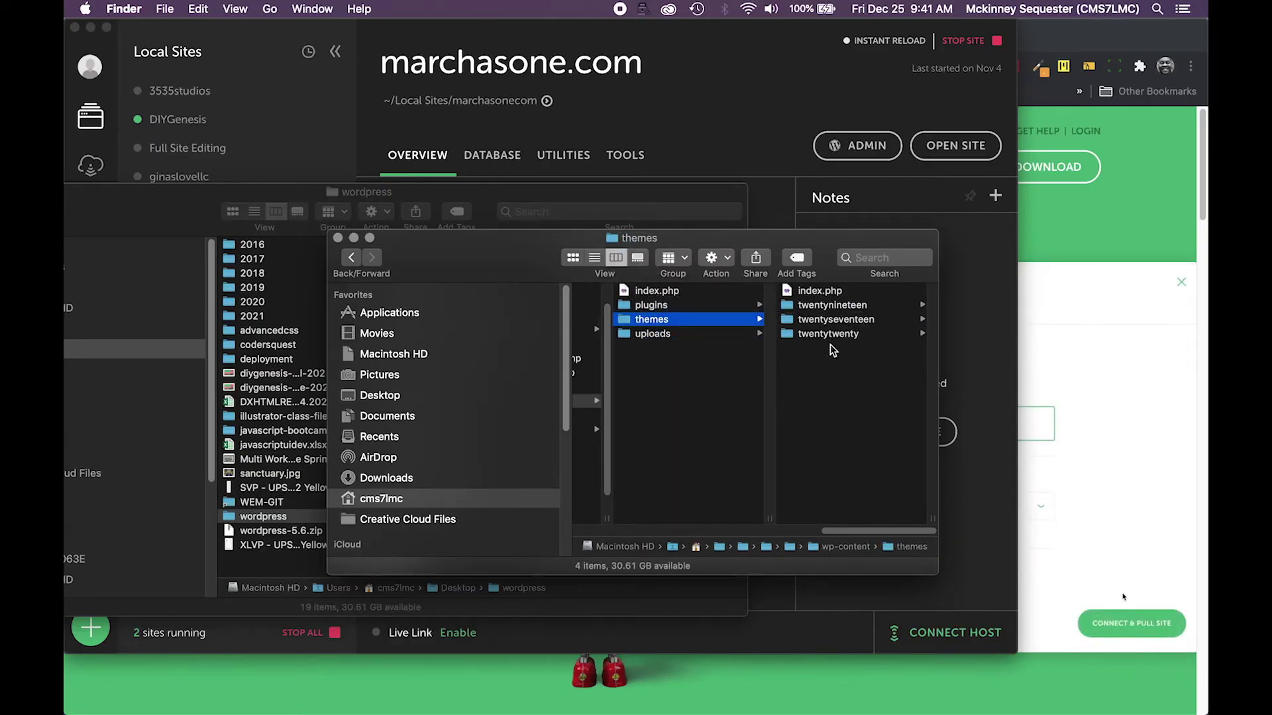
pyautogui.moveTo(836, 531); pyautogui.dragTo(776, 535)
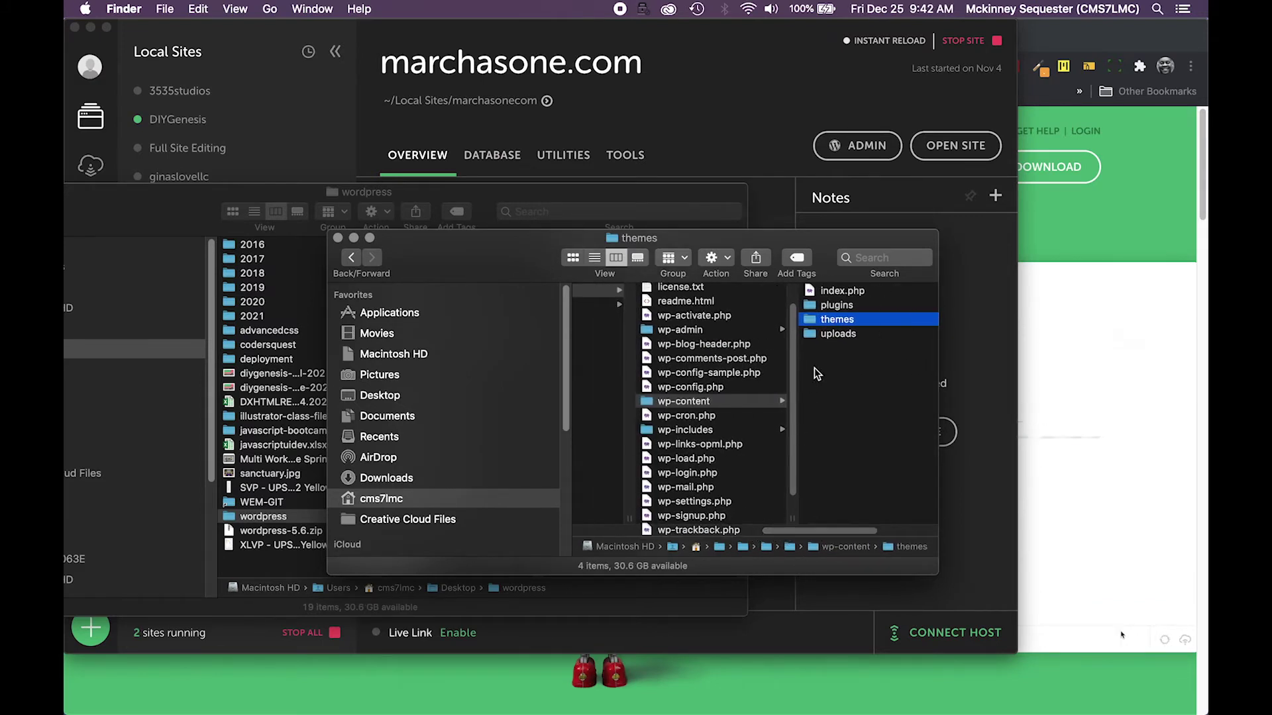
pyautogui.click(832, 306)
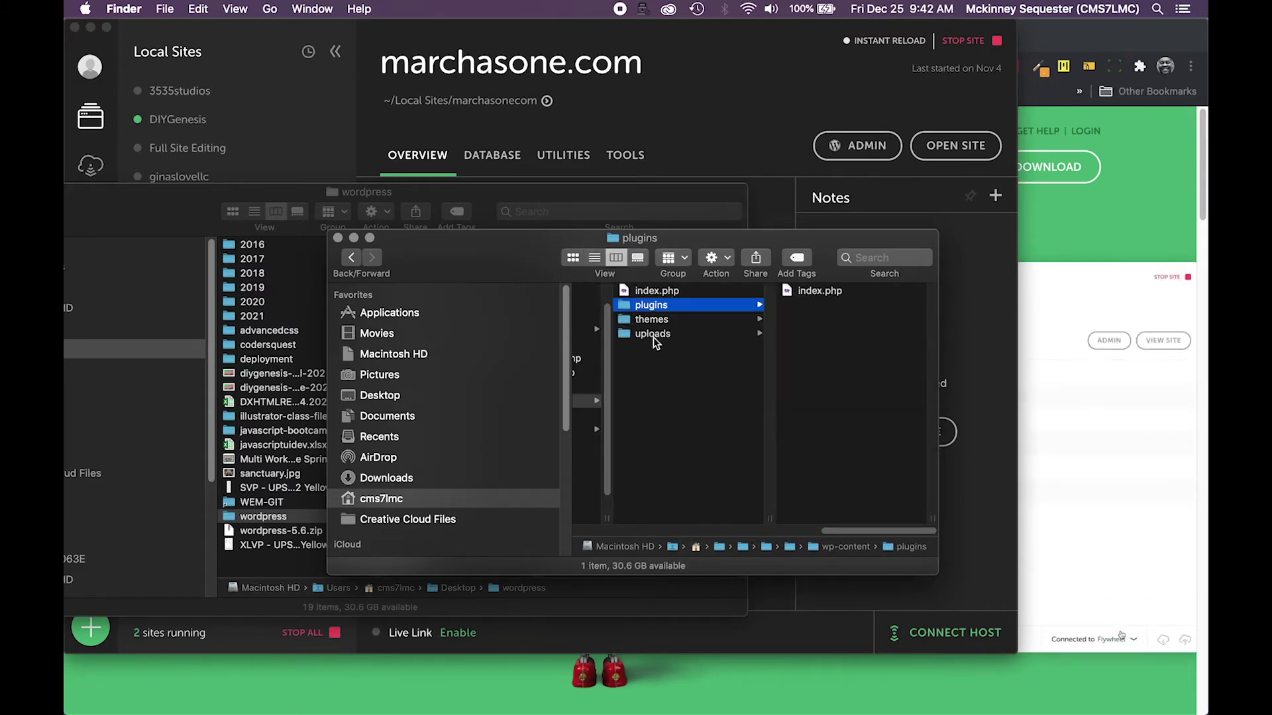
pyautogui.click(653, 335)
pyautogui.click(812, 293)
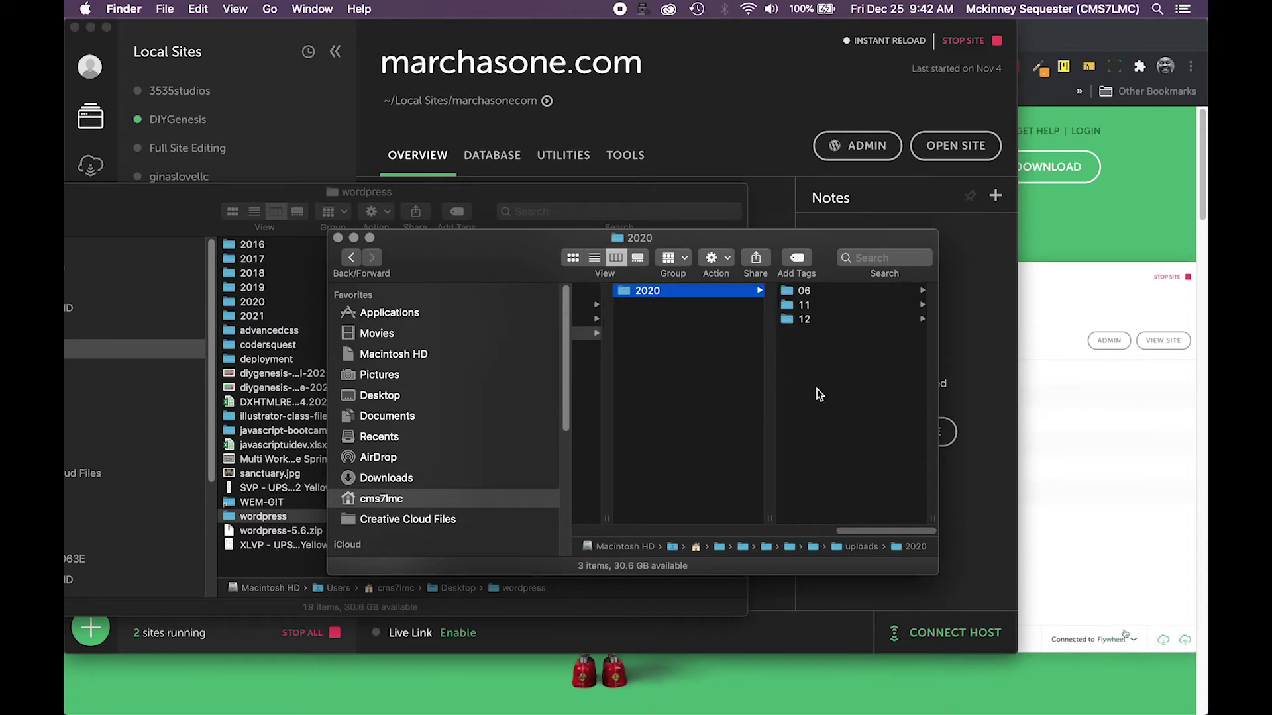
pyautogui.moveTo(870, 535); pyautogui.dragTo(736, 531)
pyautogui.click(726, 413)
pyautogui.click(648, 402)
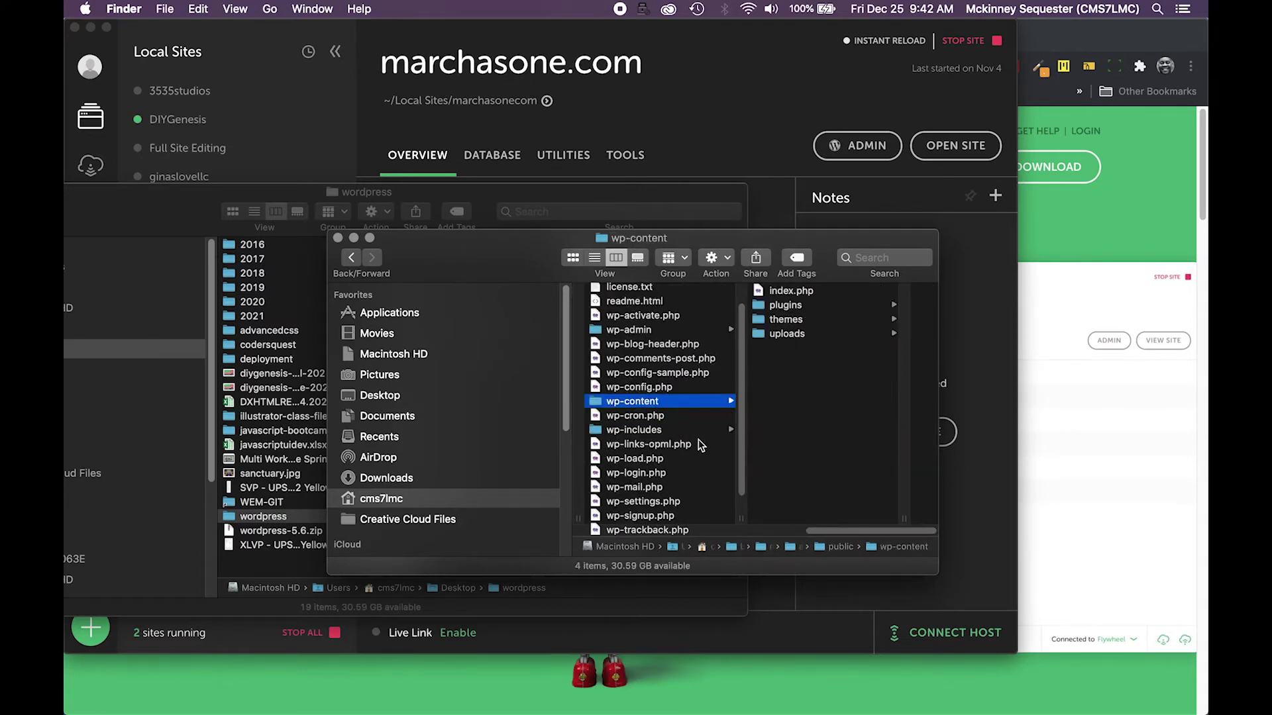
# Select .htaccess in the public folder and move that window beside the Desktop wordpress window
pyautogui.moveTo(832, 531); pyautogui.dragTo(756, 540)
pyautogui.hscroll(-5, 770, 538)
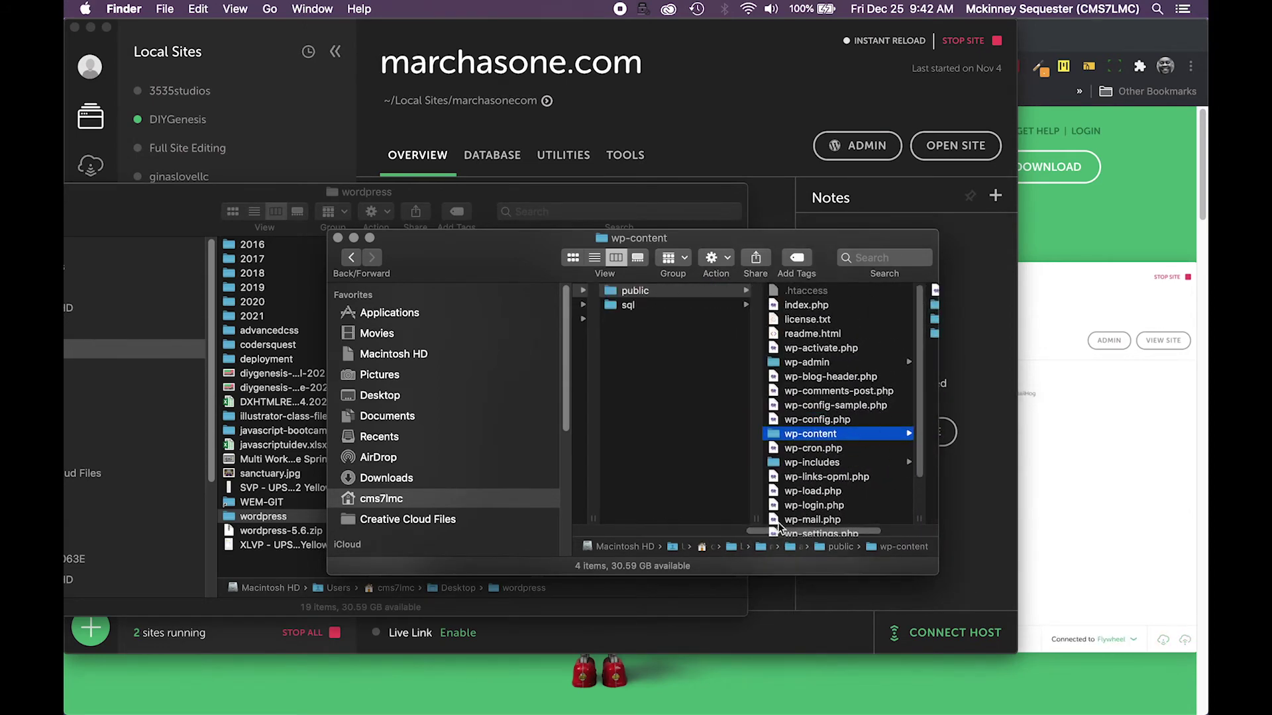
pyautogui.hscroll(3, 780, 527)
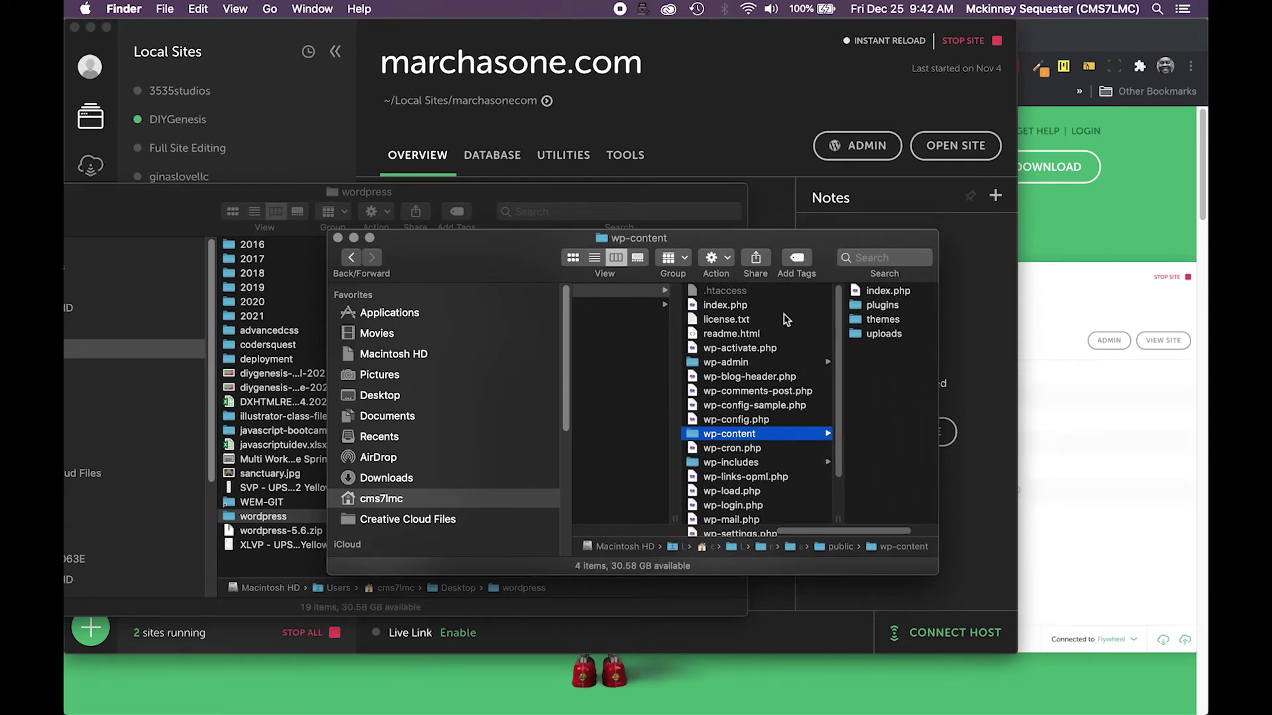
pyautogui.click(779, 295)
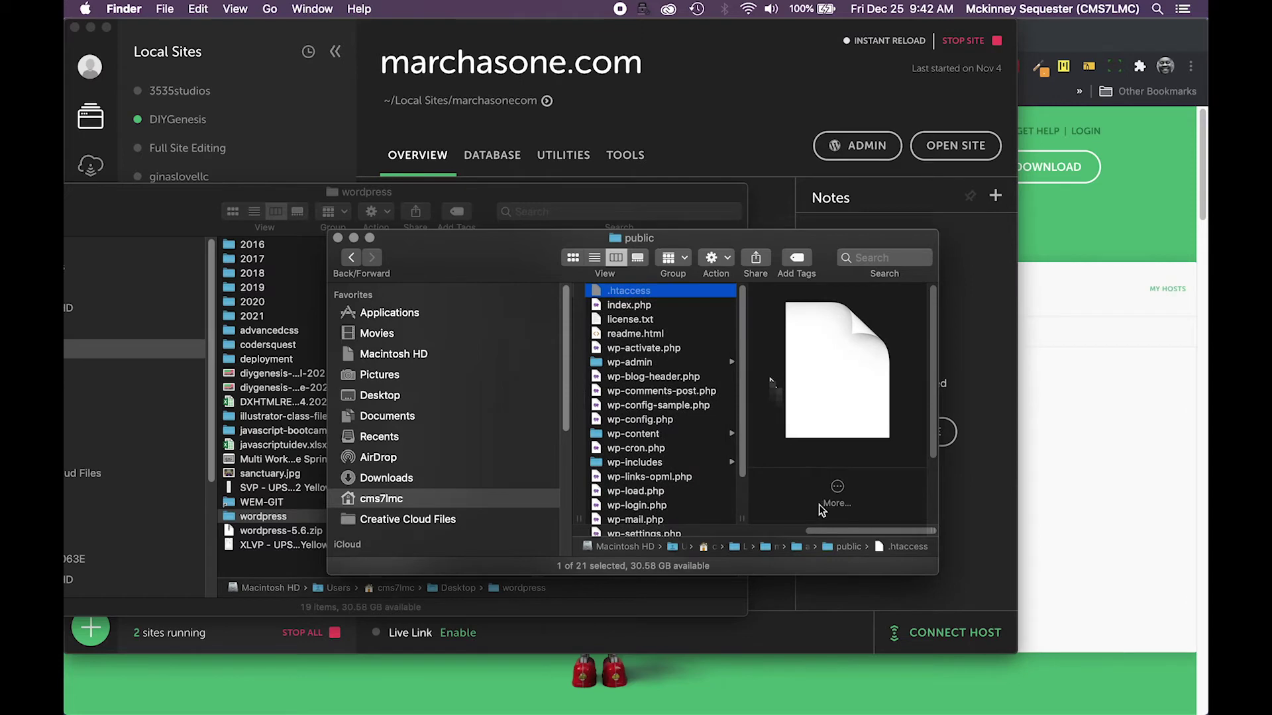
pyautogui.moveTo(488, 258); pyautogui.dragTo(640, 254)
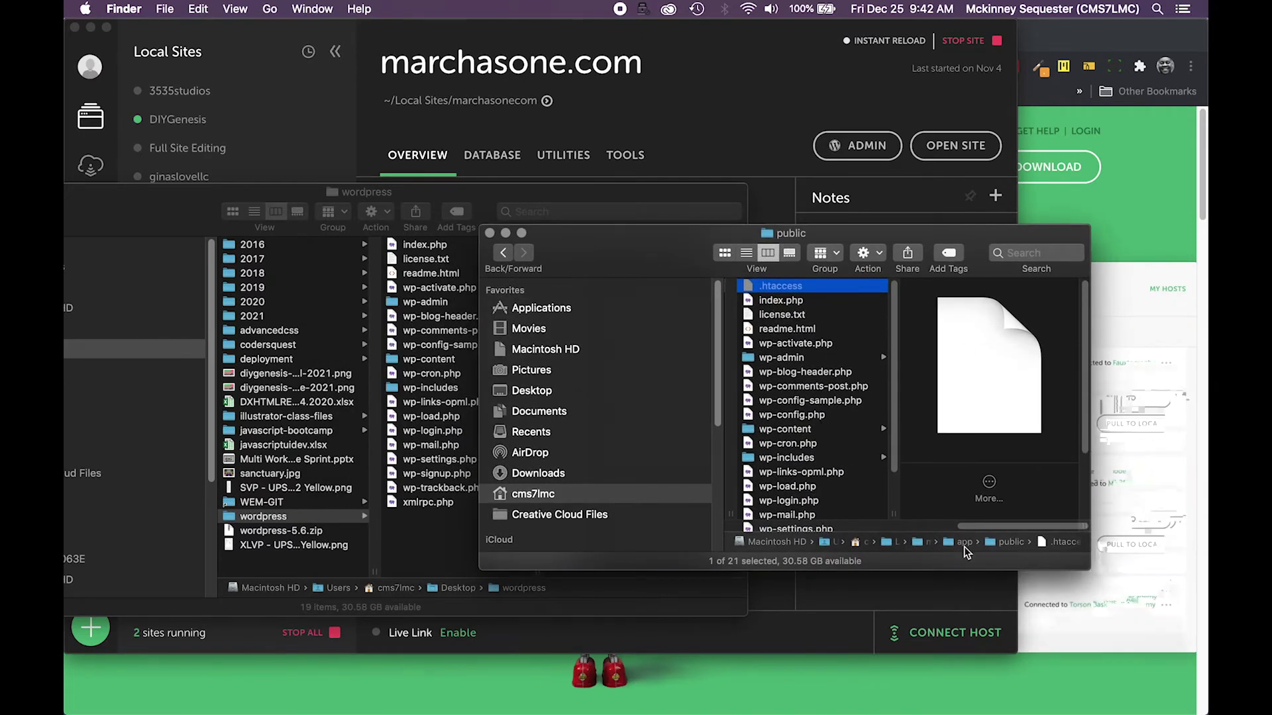
pyautogui.moveTo(967, 530); pyautogui.dragTo(787, 527)
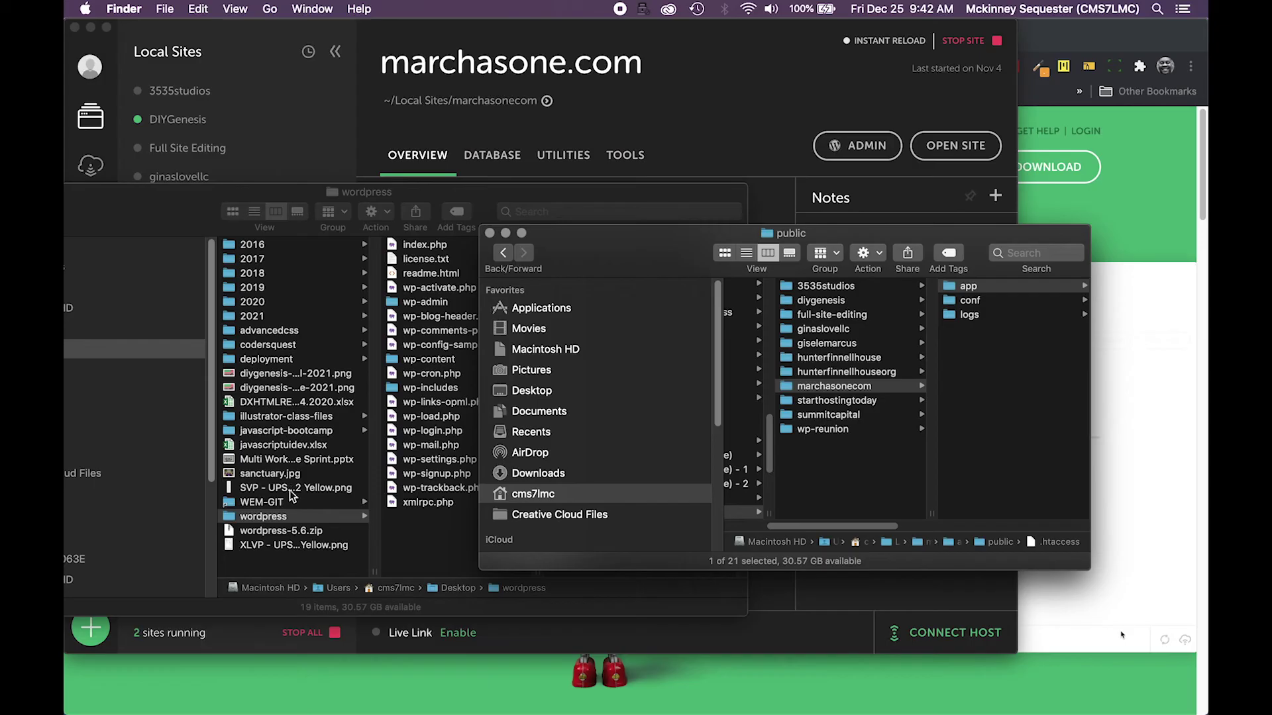
# Check the Desktop wordpress-5.6 download, then bring the marchasonecom site folder window in front of Local
pyautogui.click(288, 519)
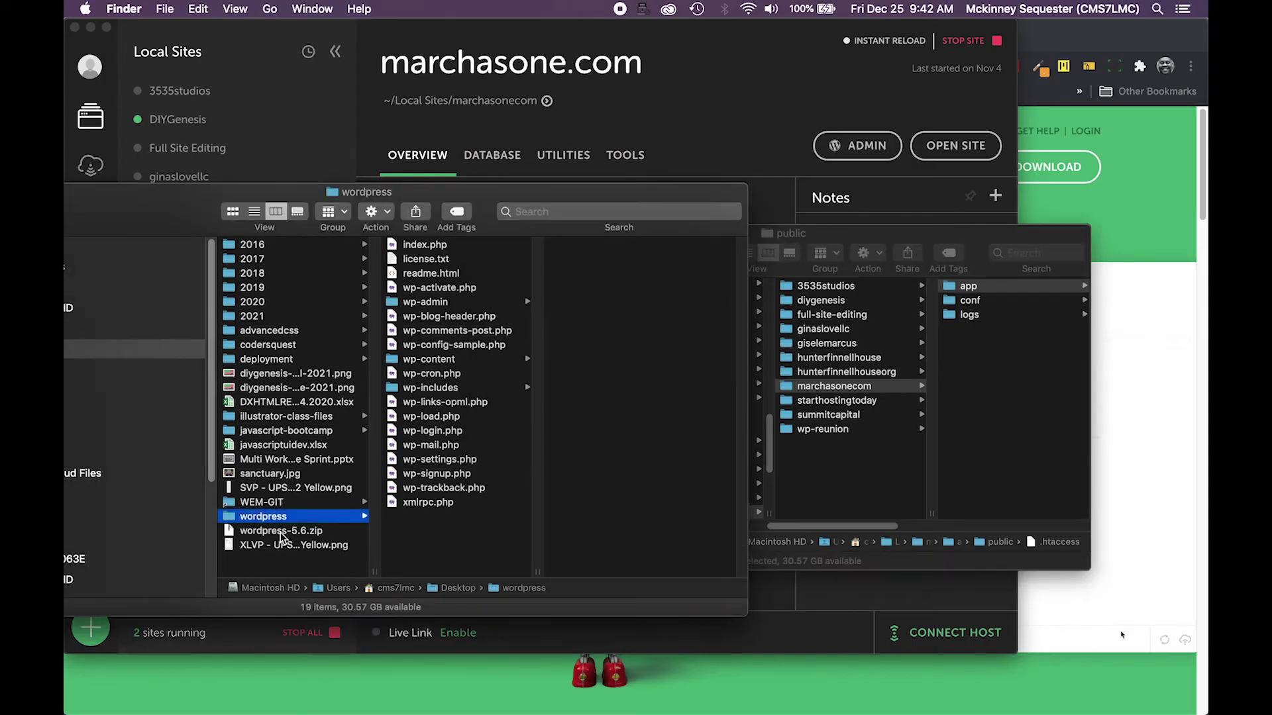
pyautogui.click(281, 534)
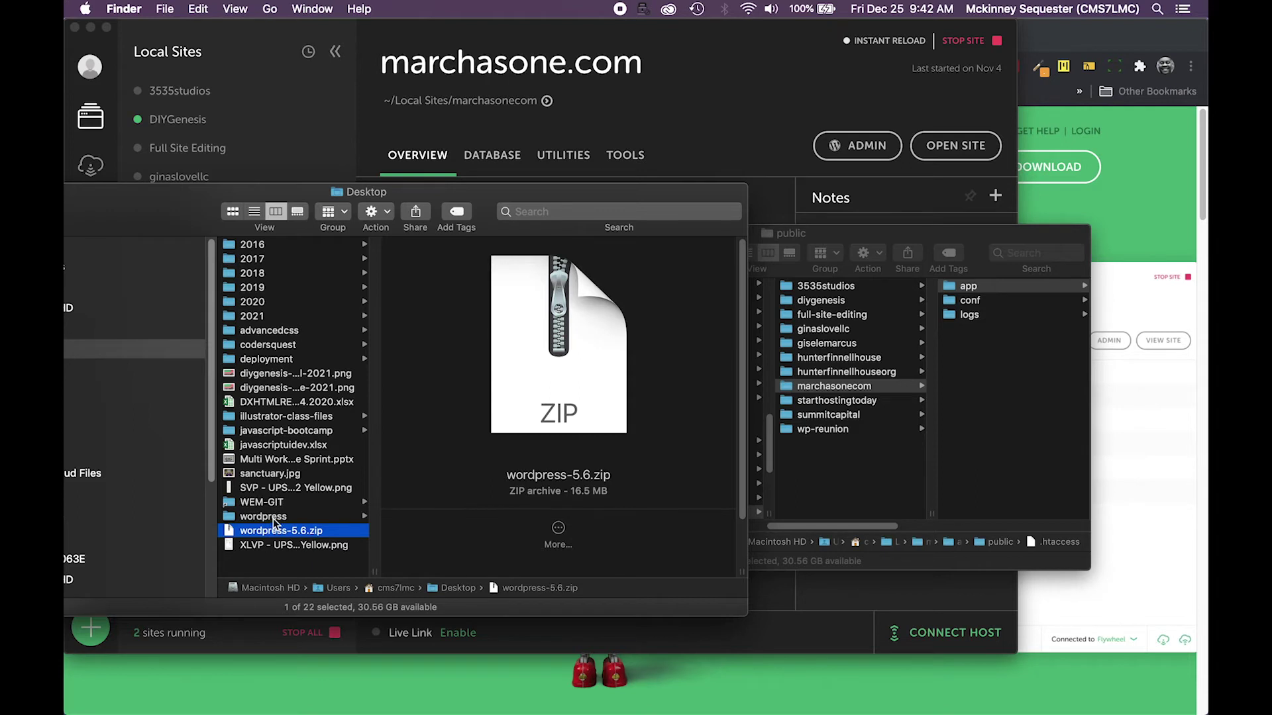
pyautogui.click(273, 518)
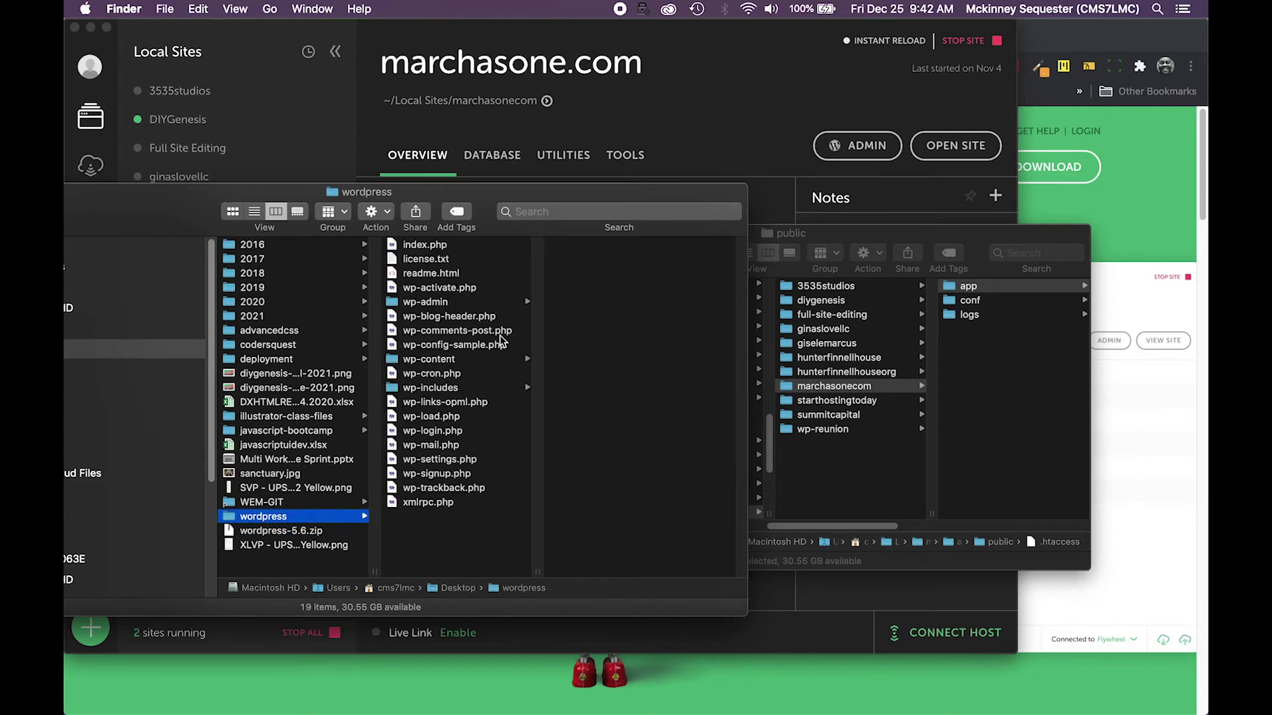
pyautogui.click(666, 159)
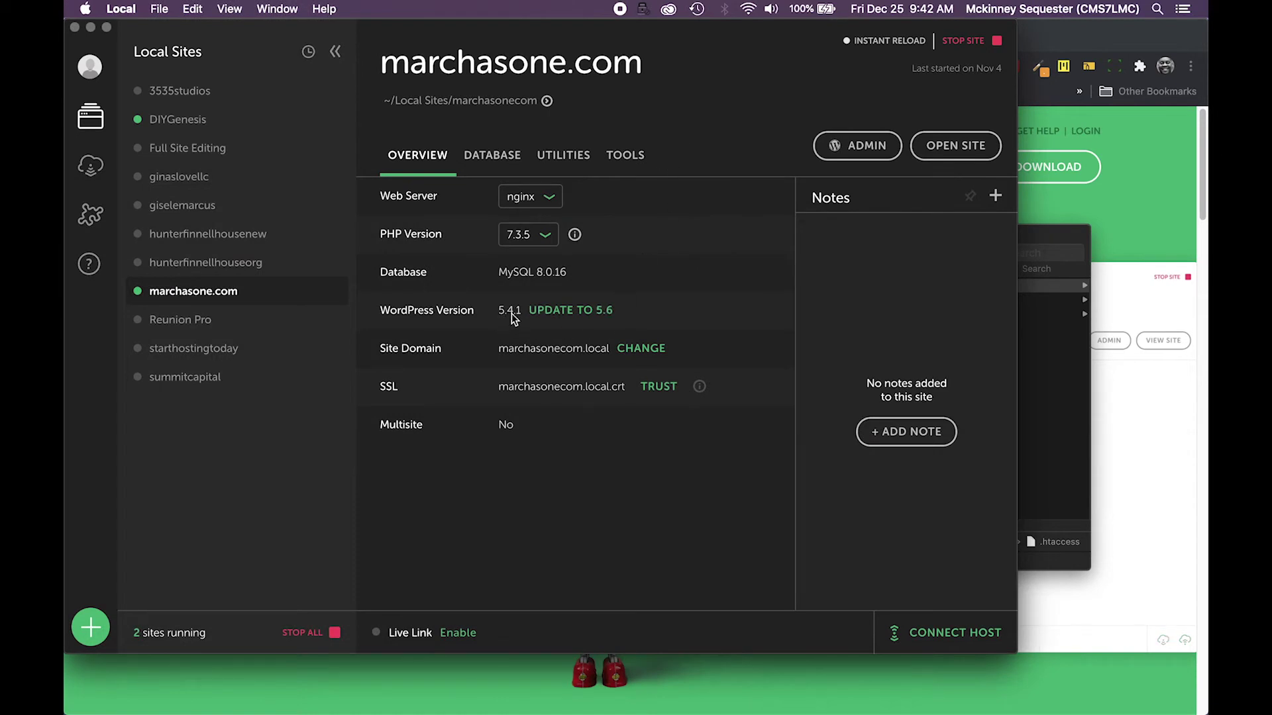
pyautogui.click(1045, 442)
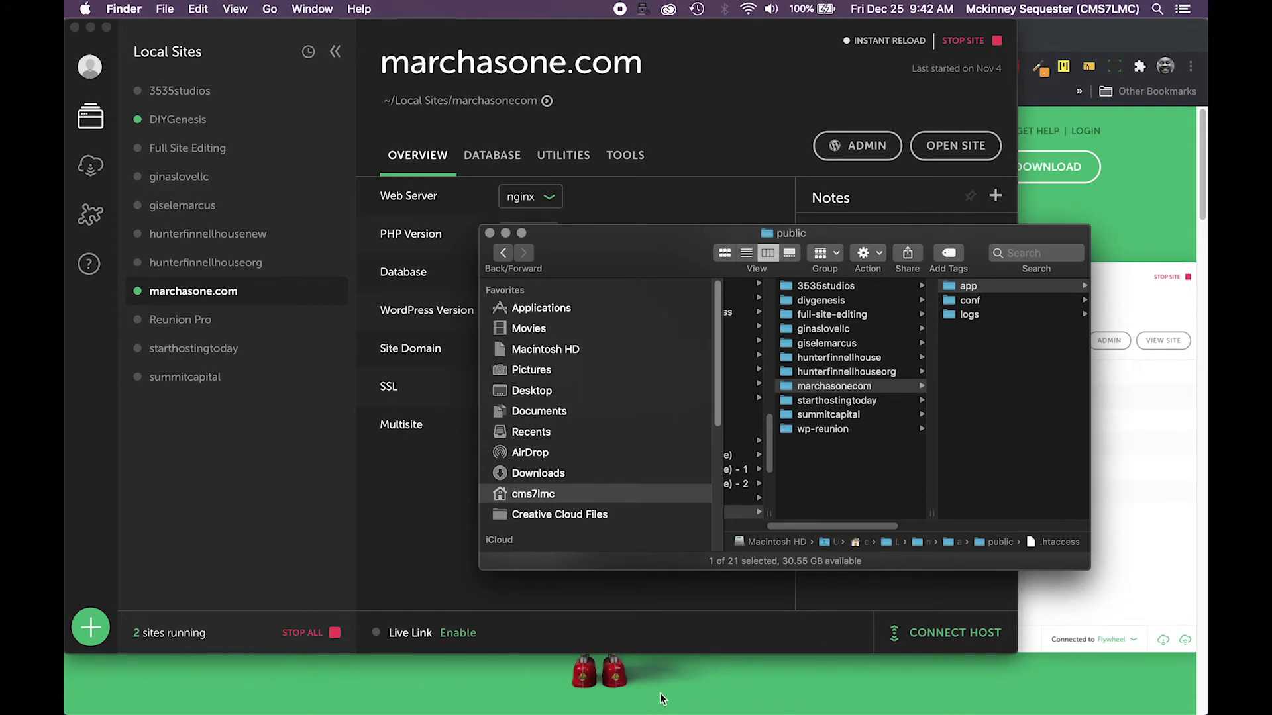
# Open the Desktop wordpress folder and select all its items except wp-content
pyautogui.click(124, 10)
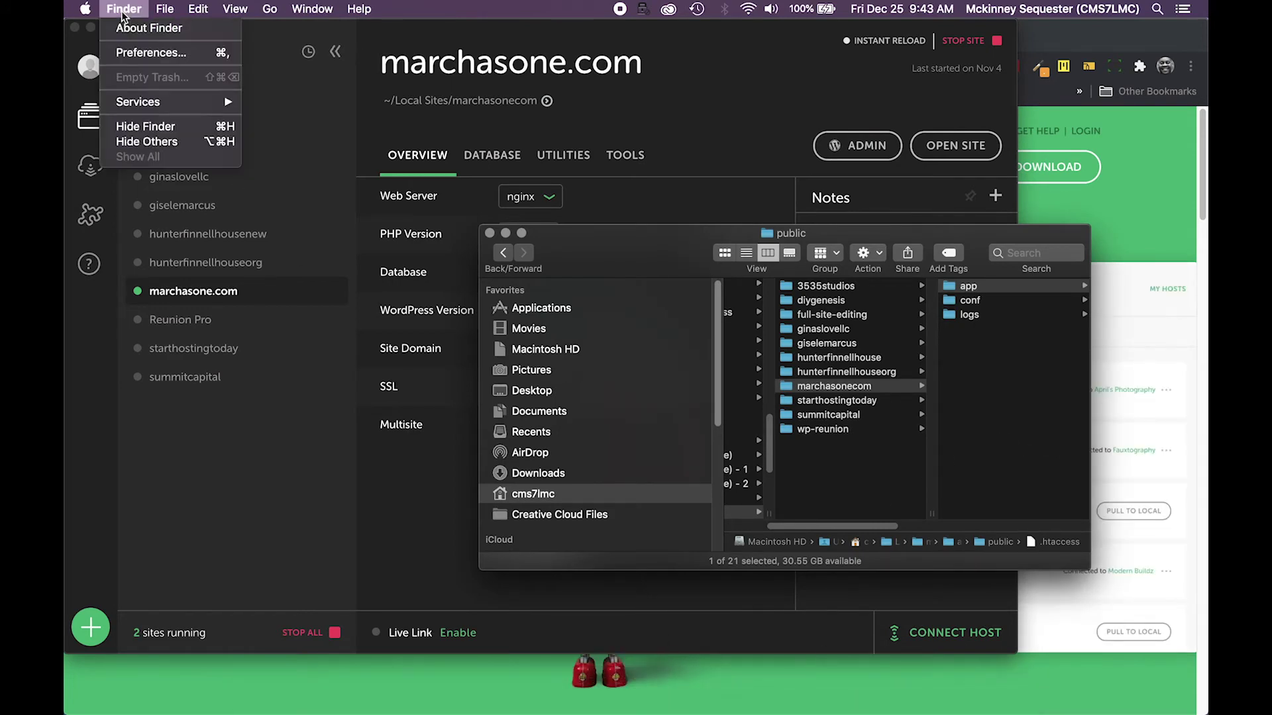
pyautogui.moveTo(310, 11)
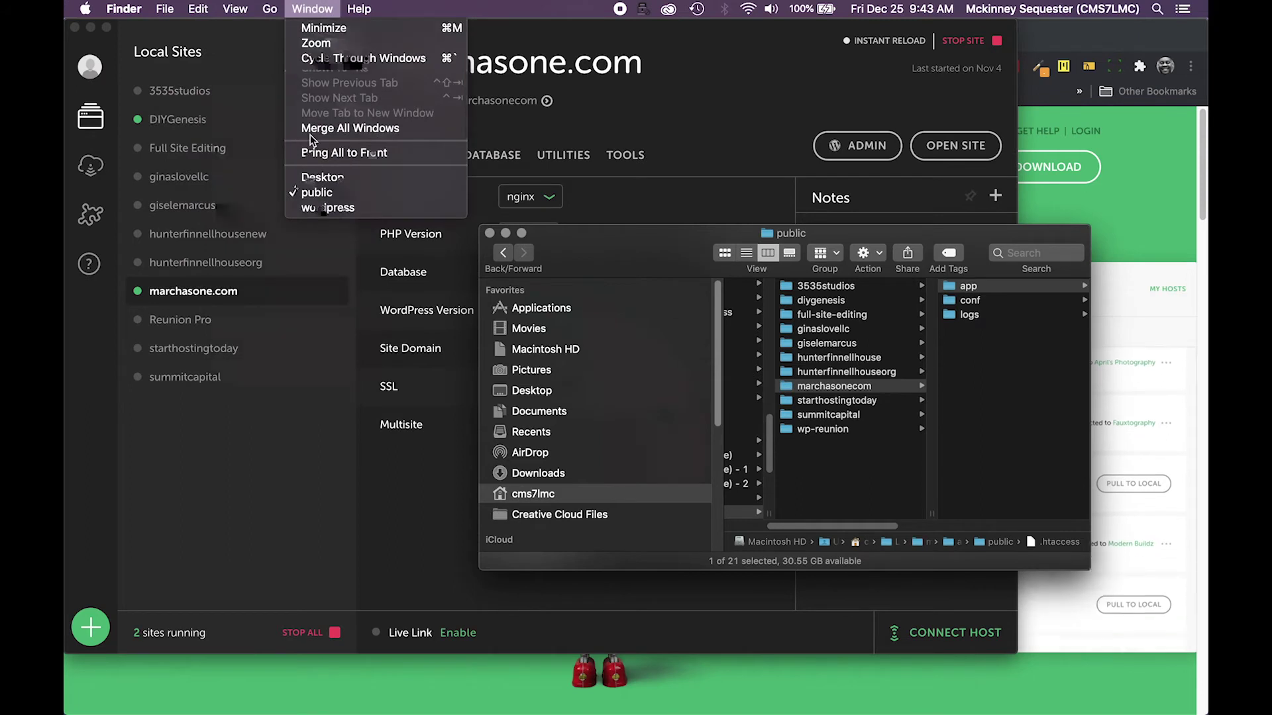
pyautogui.click(329, 180)
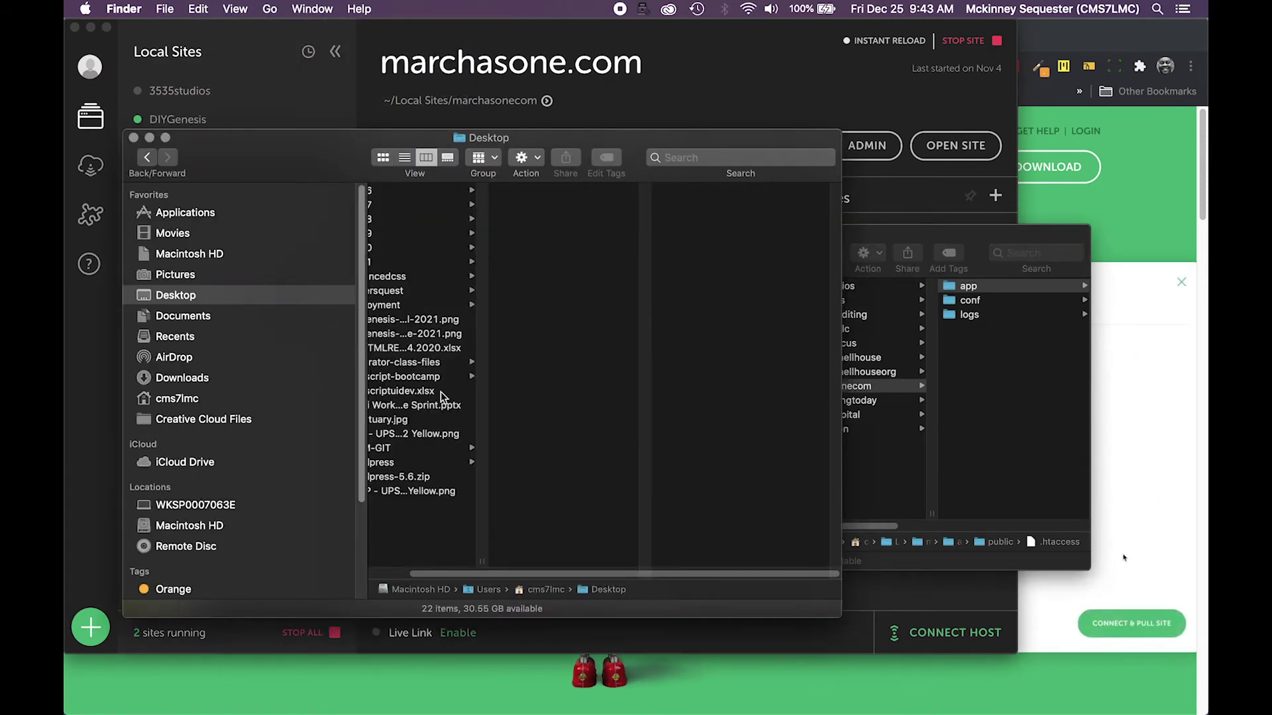
pyautogui.moveTo(471, 573); pyautogui.dragTo(403, 574)
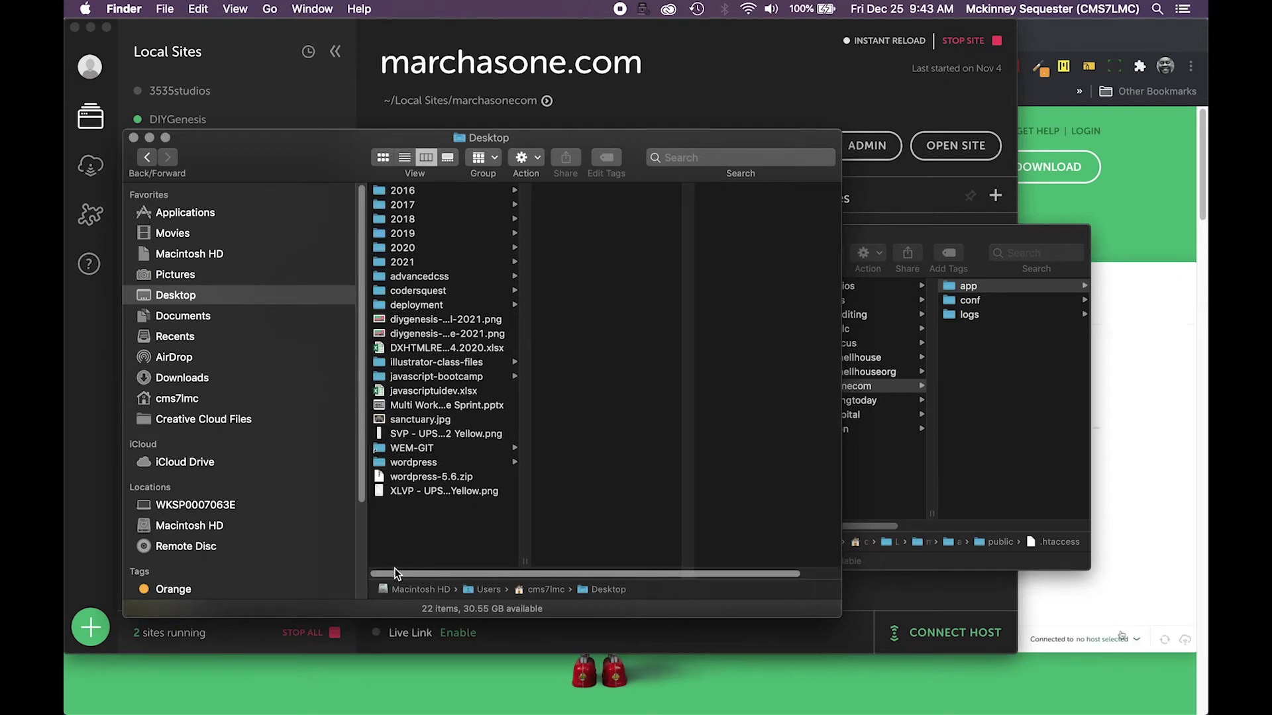
pyautogui.click(405, 464)
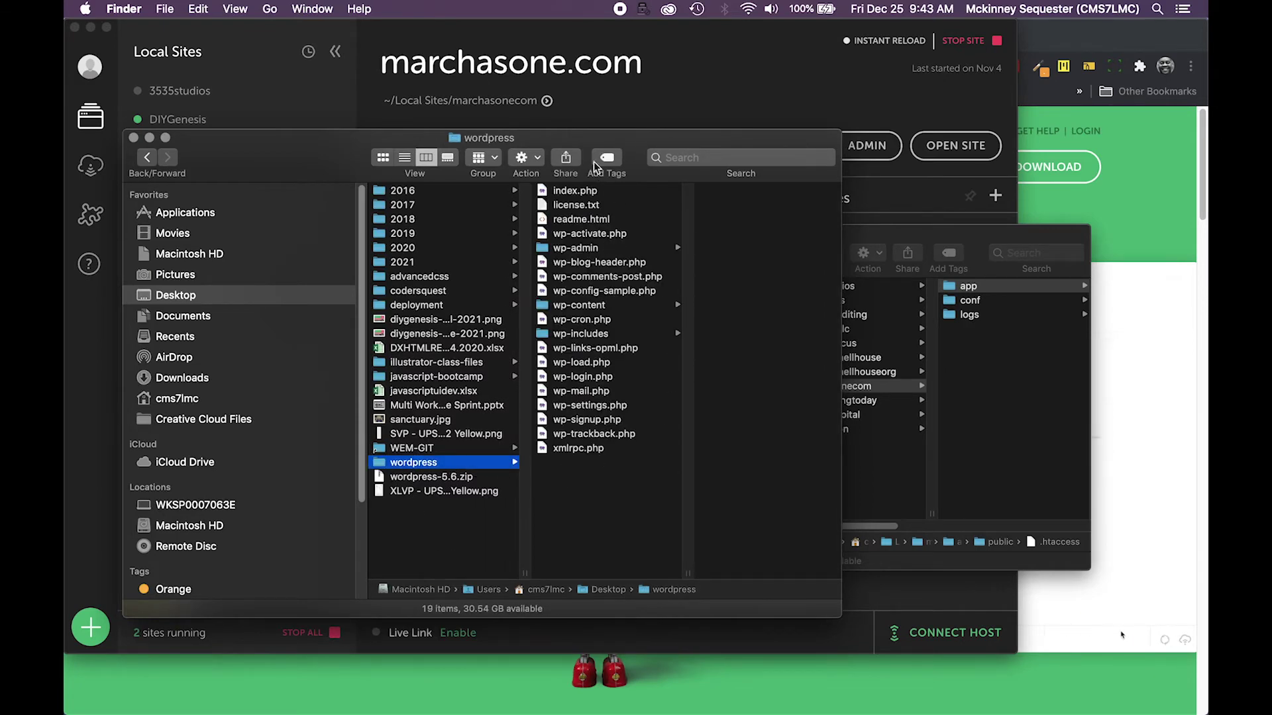
pyautogui.moveTo(643, 153); pyautogui.dragTo(475, 161)
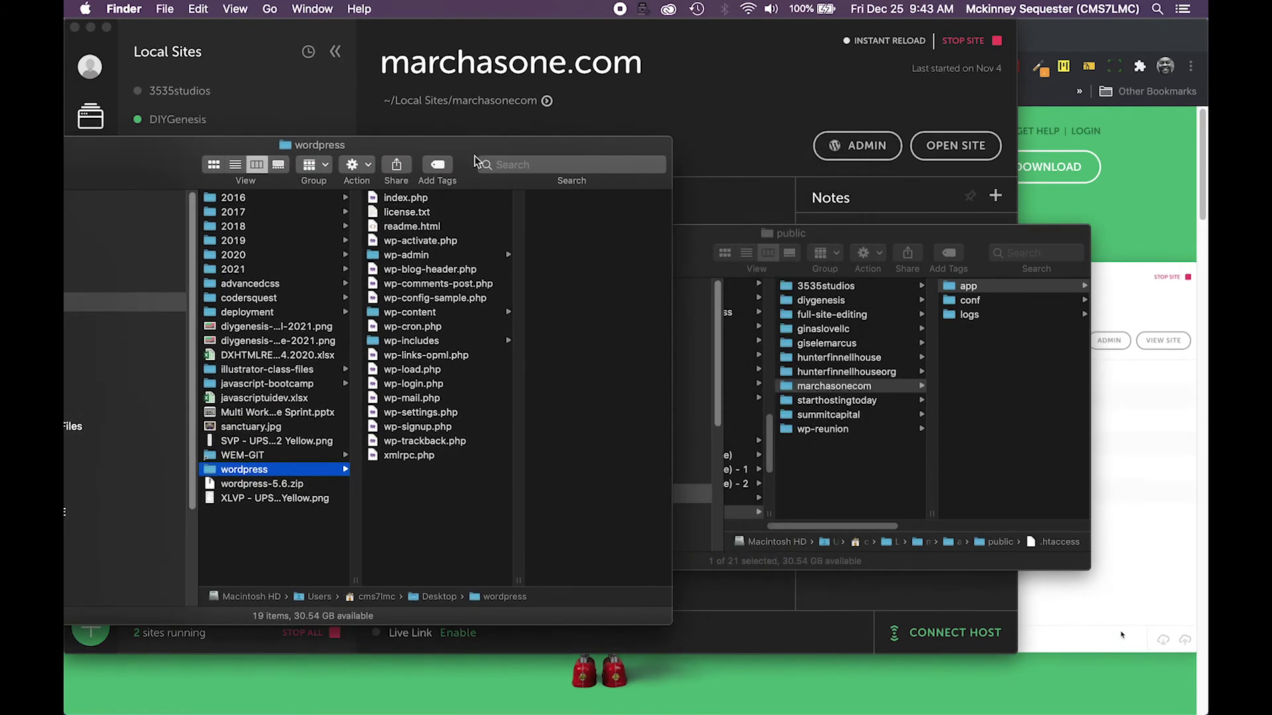
pyautogui.click(406, 199)
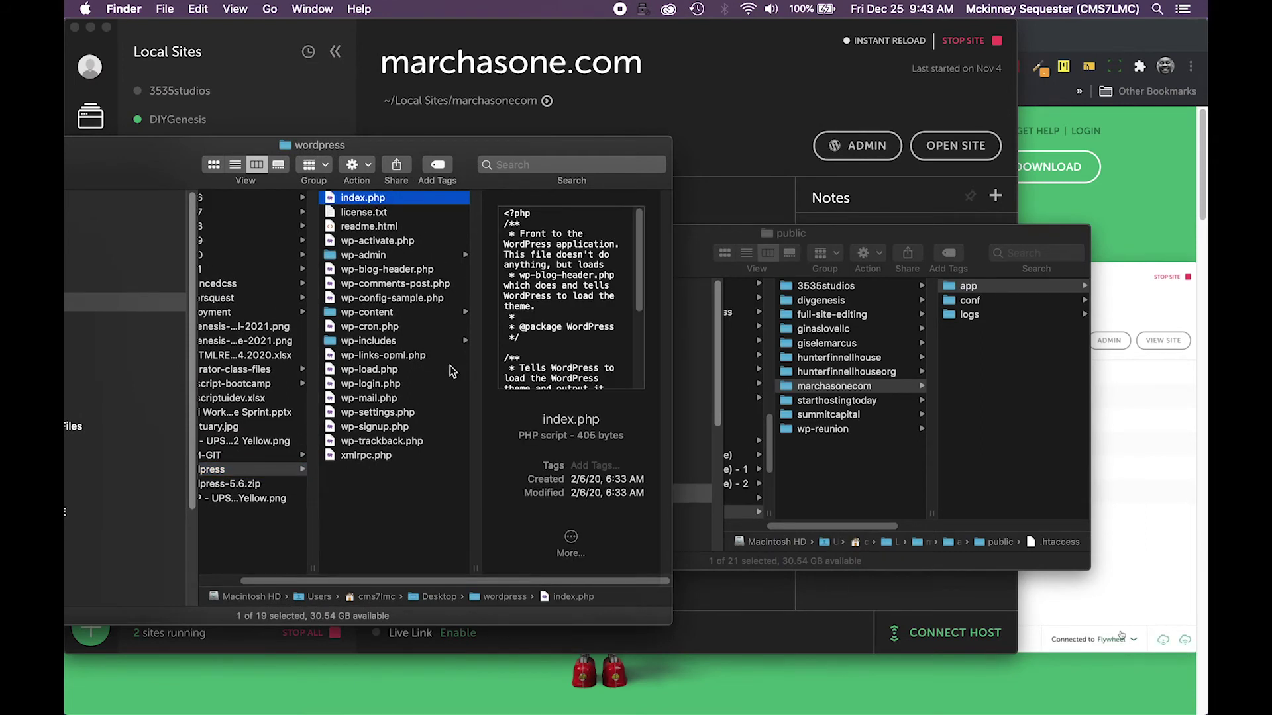
pyautogui.press('super+a')
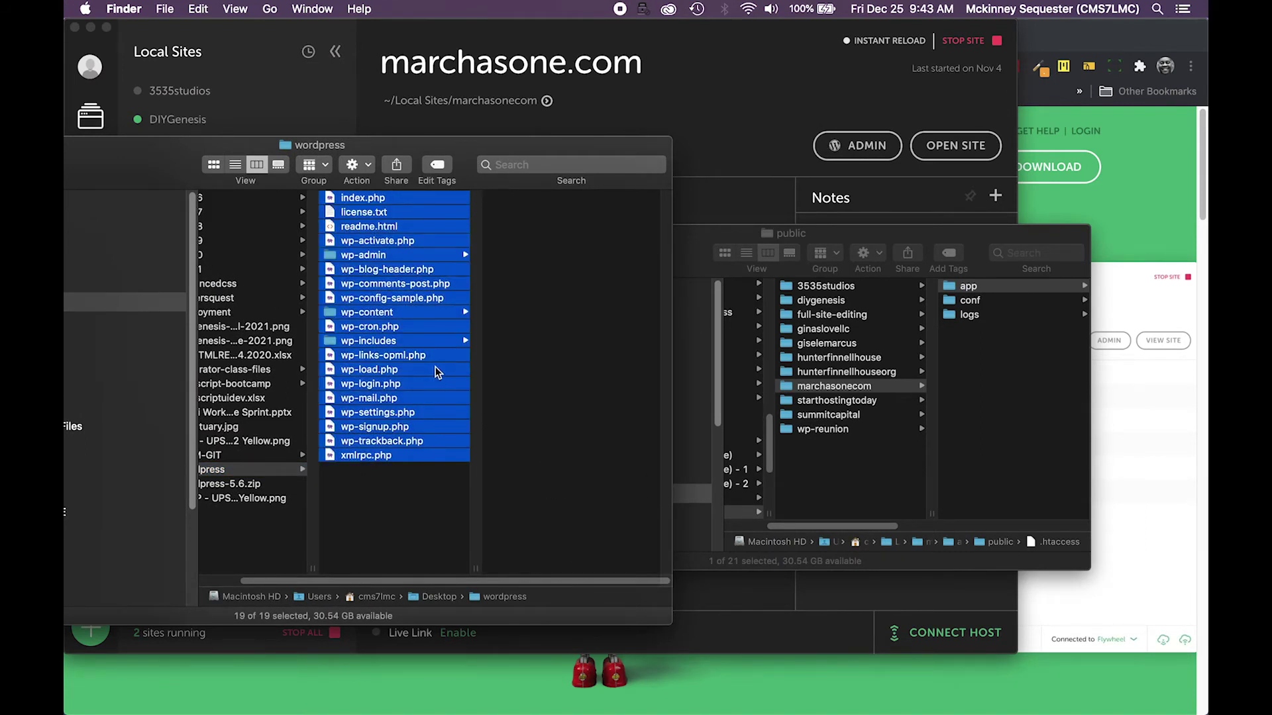
pyautogui.keyDown('super'); pyautogui.click(383, 313); pyautogui.keyUp('super')
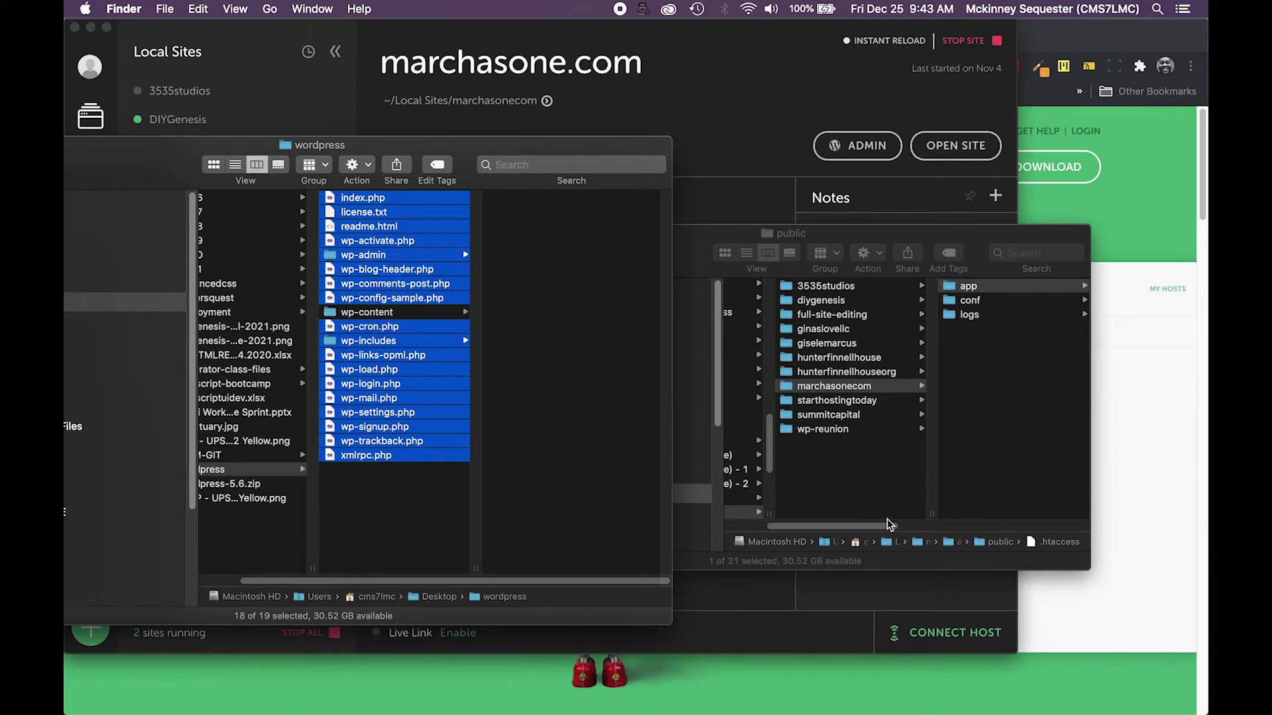
# Copy the 18 selected WordPress files and paste them into the site's public folder
pyautogui.moveTo(865, 525); pyautogui.dragTo(1028, 526)
pyautogui.moveTo(992, 433); pyautogui.dragTo(992, 443)
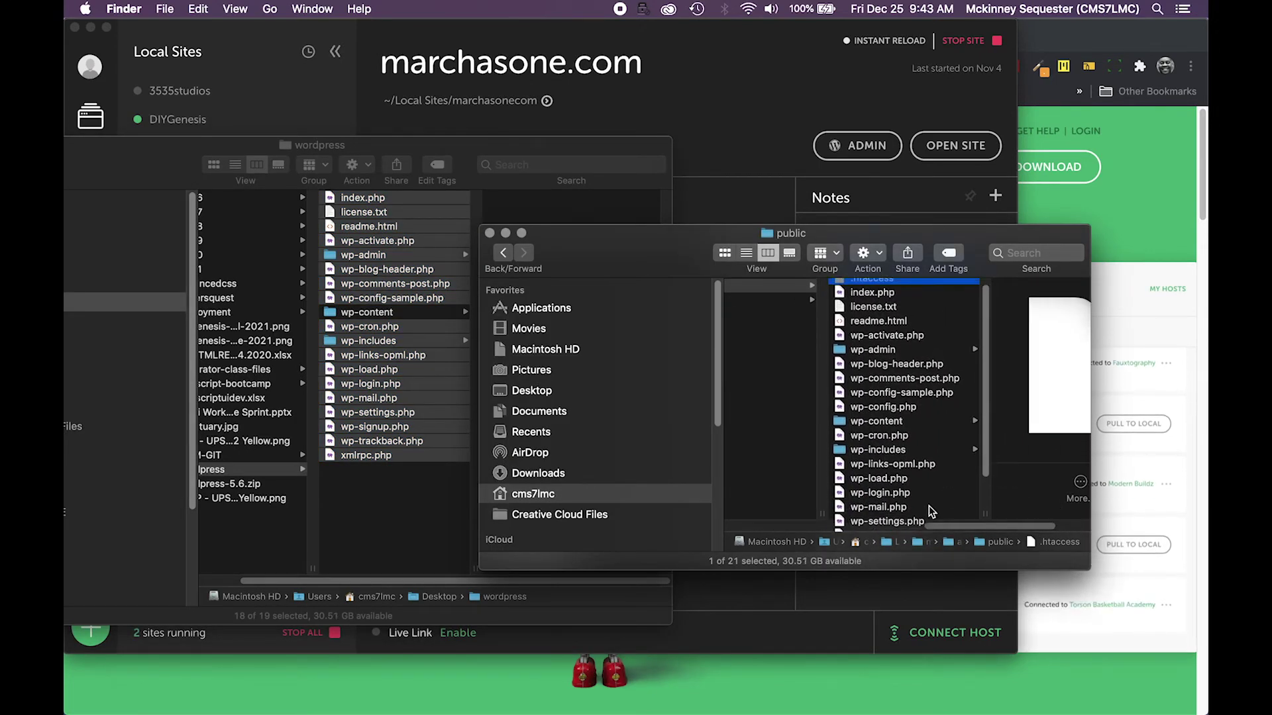
pyautogui.moveTo(946, 527); pyautogui.dragTo(906, 528)
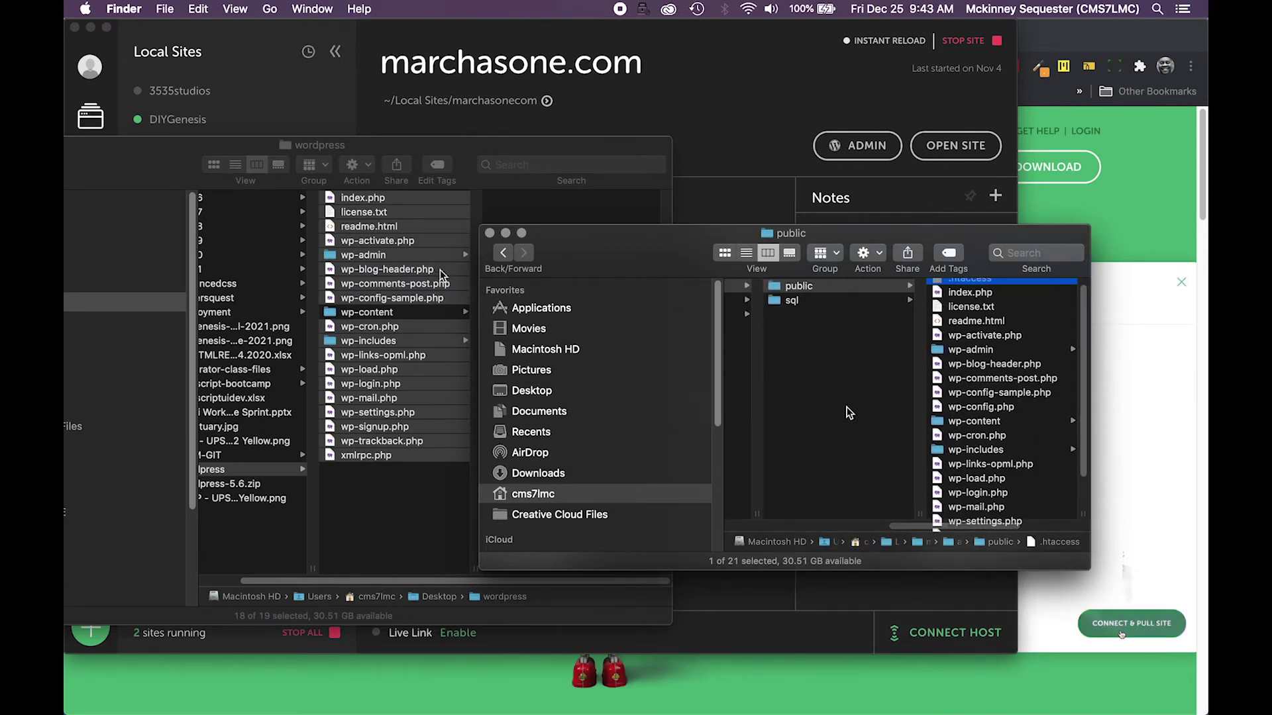
pyautogui.rightClick(406, 196)
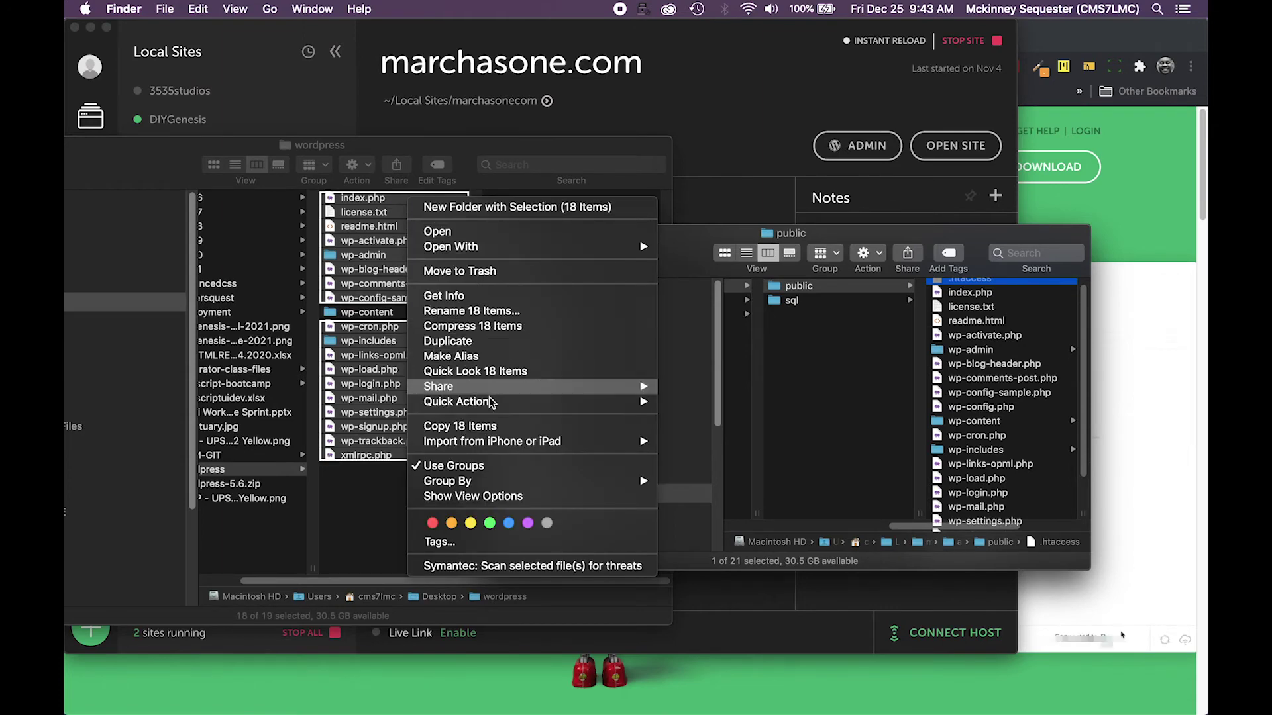
pyautogui.click(460, 426)
pyautogui.click(848, 338)
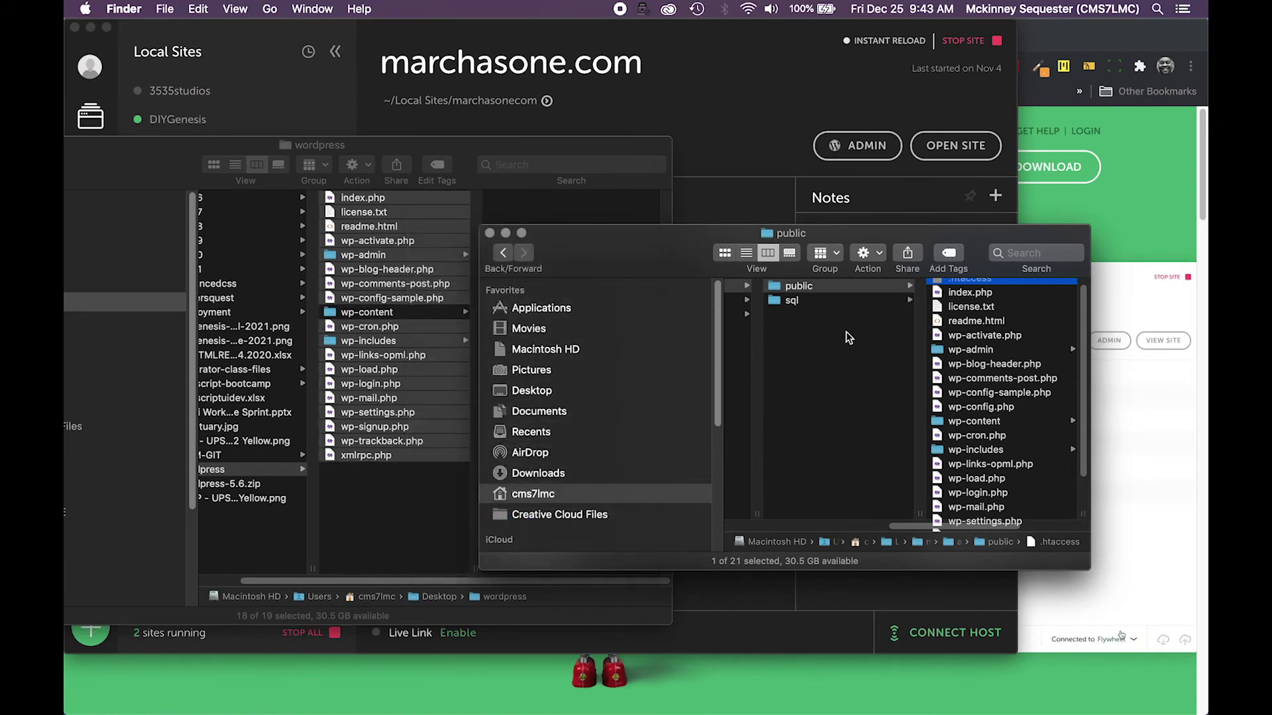
pyautogui.click(779, 292)
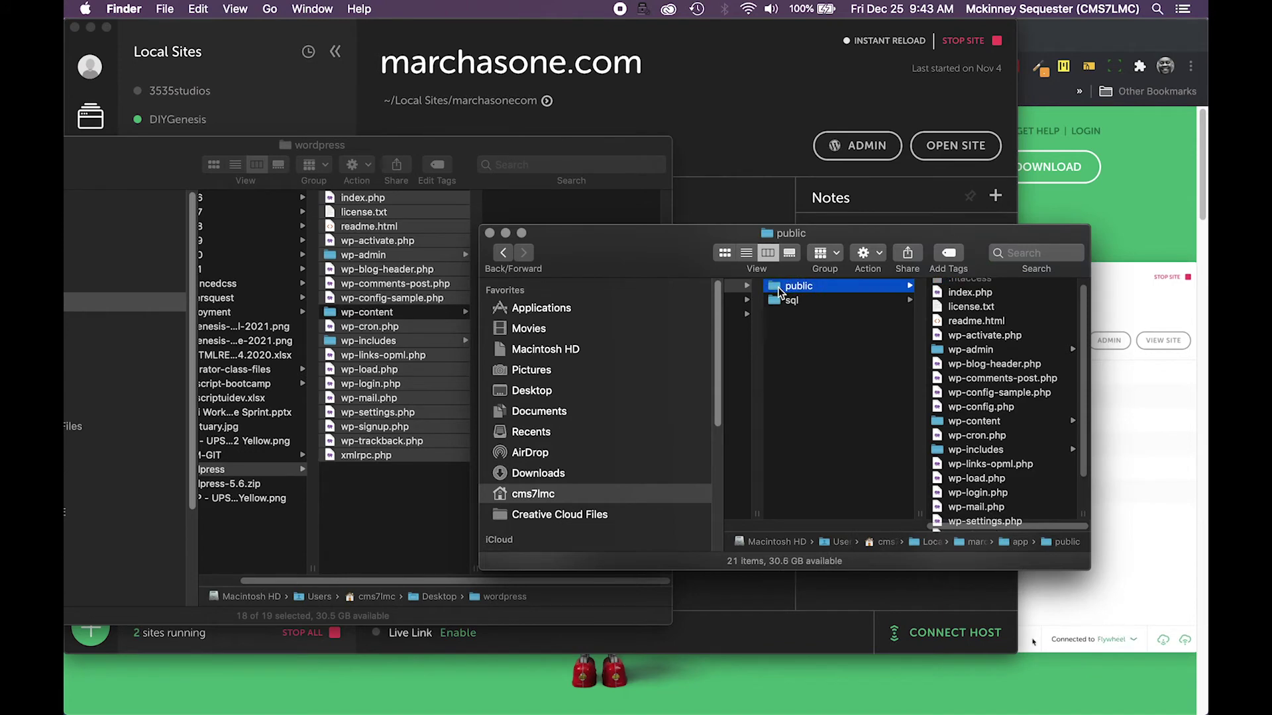
pyautogui.rightClick(779, 291)
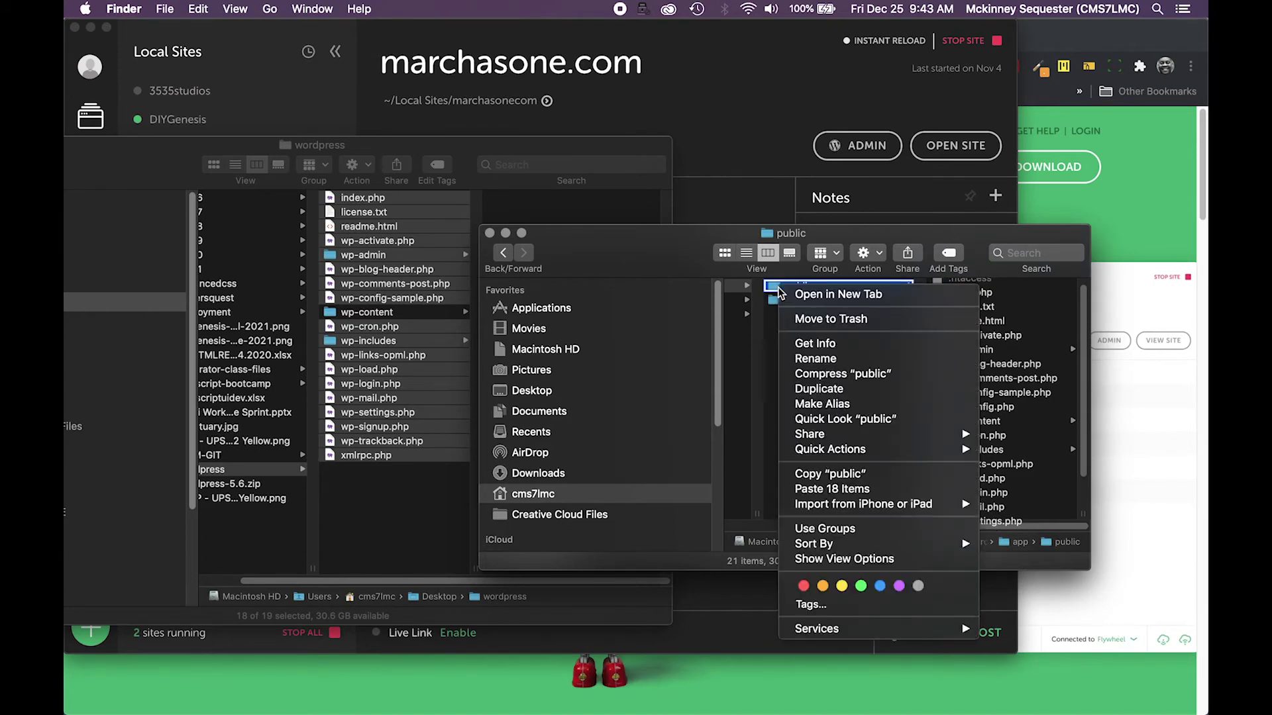
pyautogui.click(846, 490)
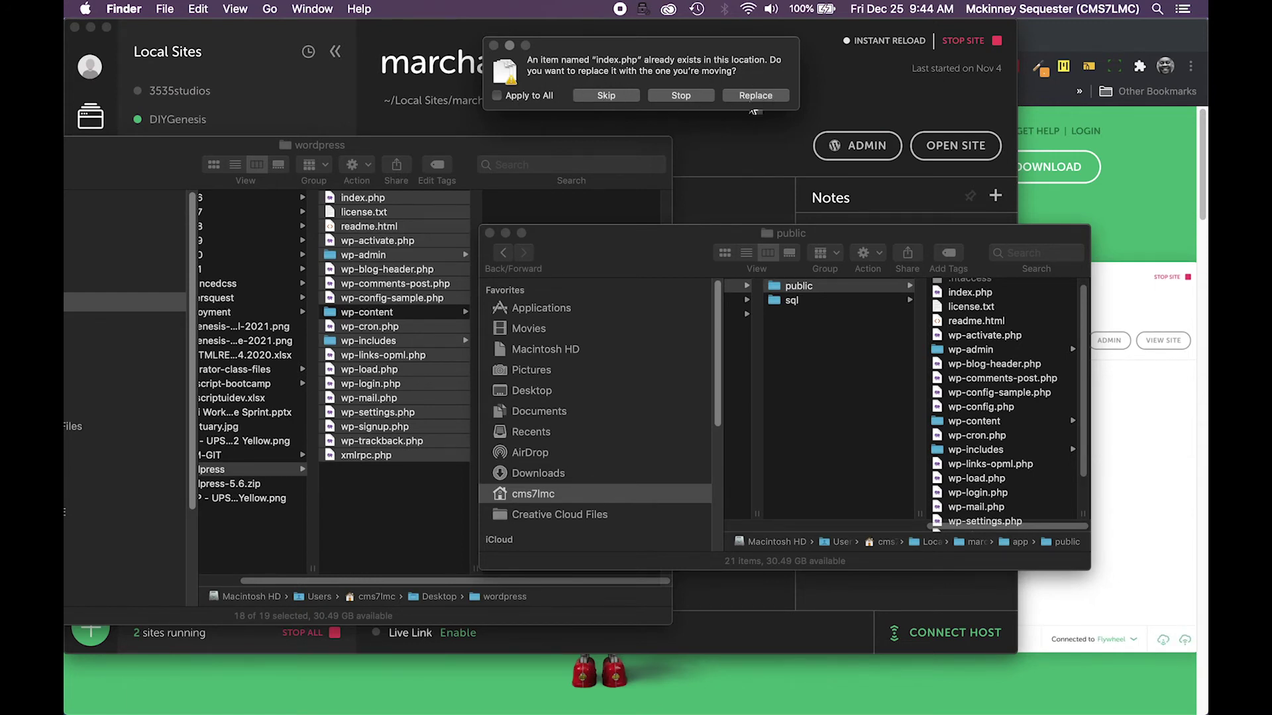
# Apply Replace to all conflicts, overwriting the site's existing core files
pyautogui.click(533, 98)
pyautogui.click(754, 97)
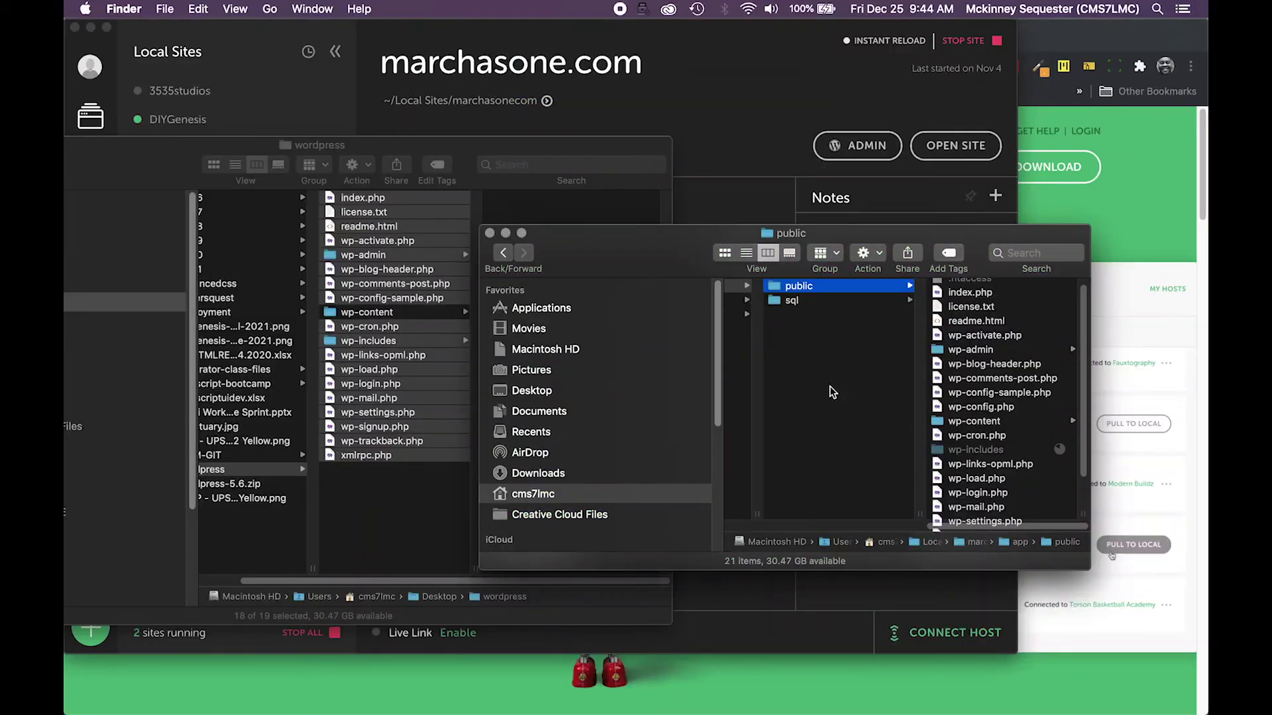
pyautogui.click(730, 193)
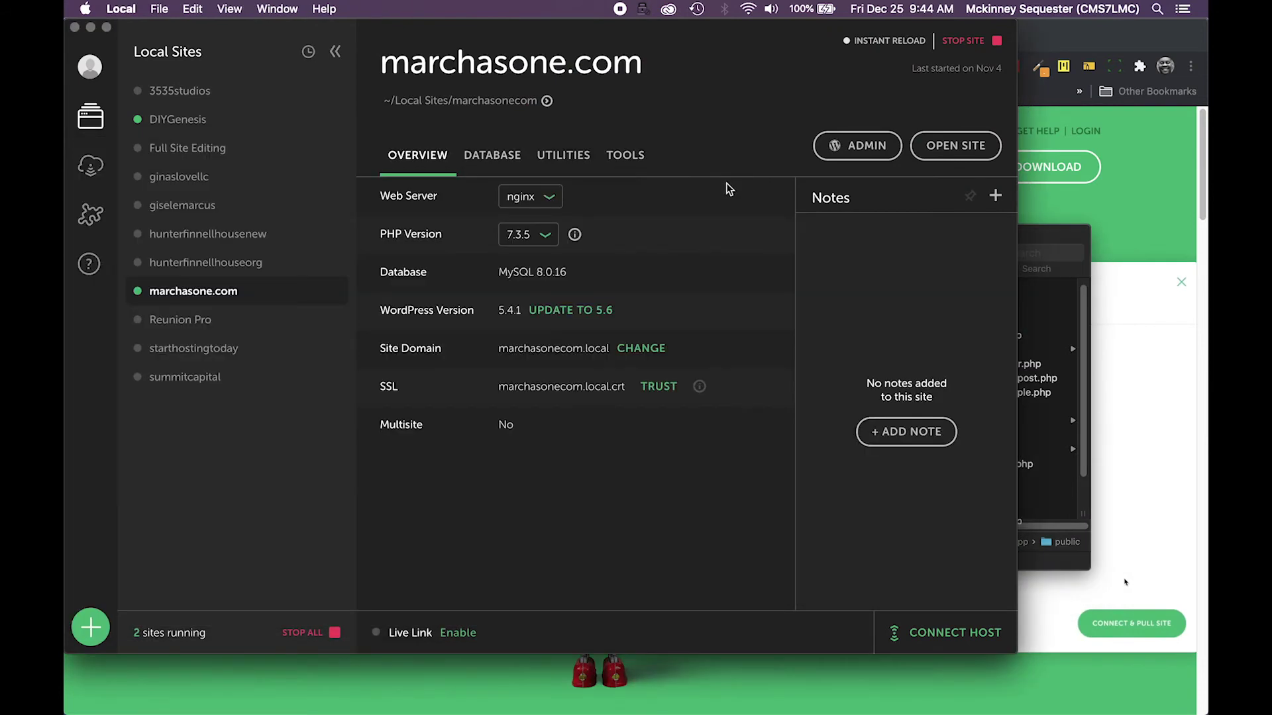
# Stop and restart marchasone.com, confirm it shows WordPress 5.6, and open the site in Chrome
pyautogui.click(966, 43)
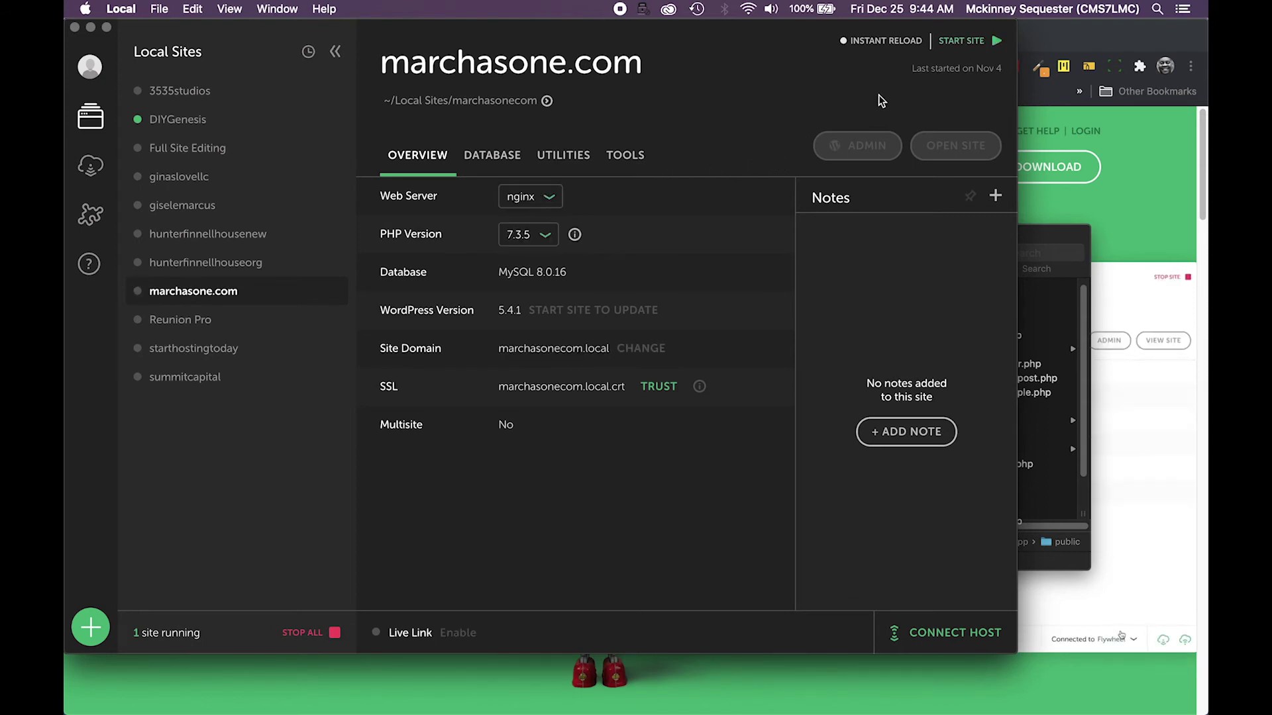
pyautogui.click(941, 55)
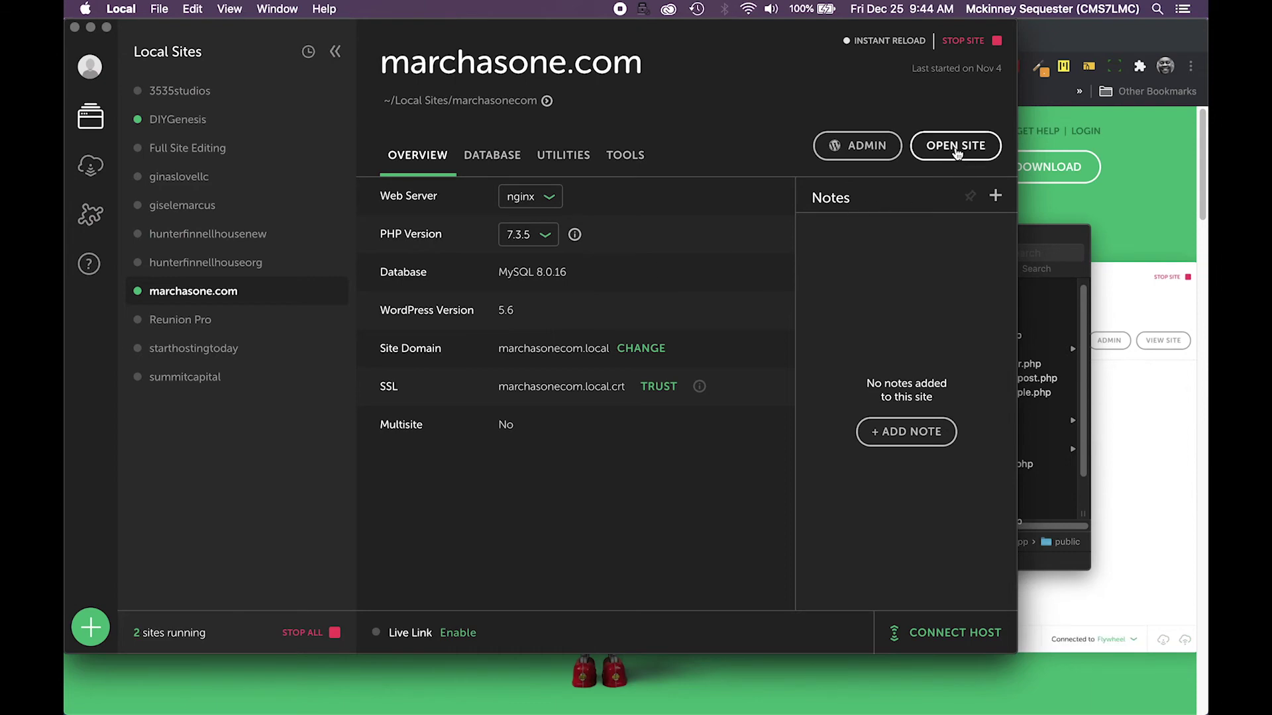
pyautogui.click(957, 151)
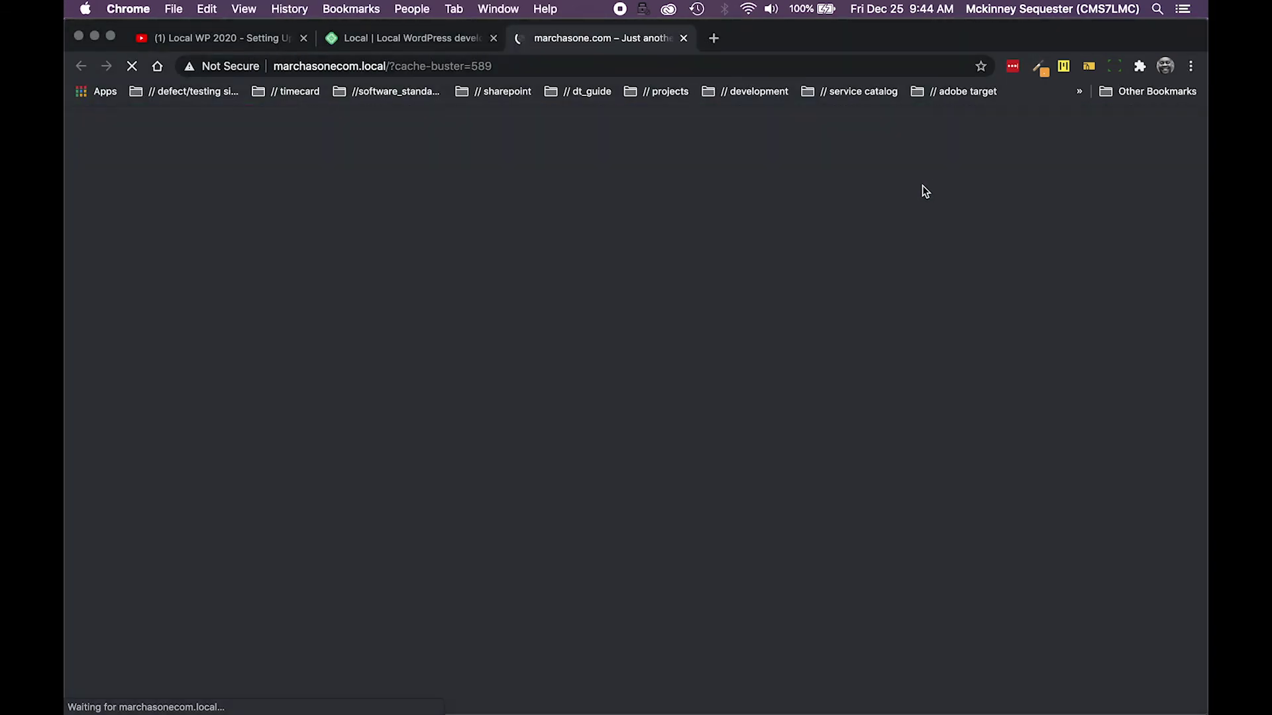
# Check the site in Chrome, then launch the marchasone.com WP Admin from Local
pyautogui.scroll(-10, 779, 219)
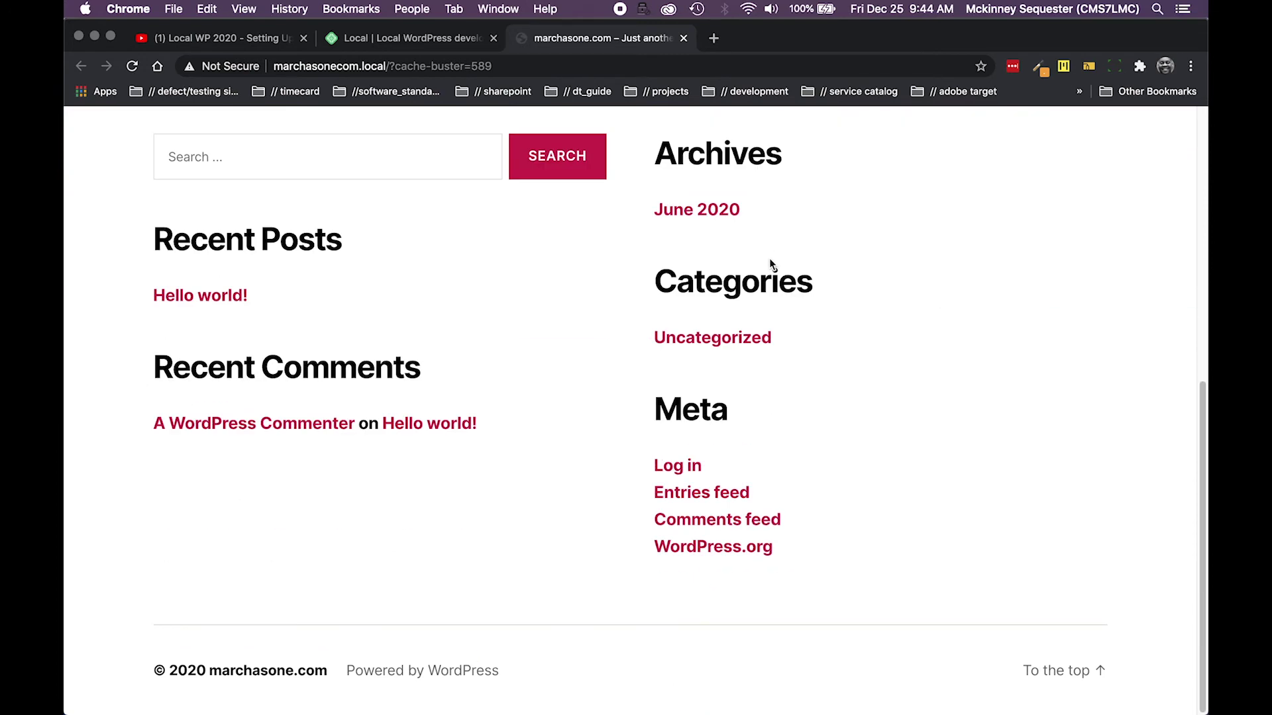
pyautogui.scroll(2, 770, 265)
pyautogui.scroll(-3, 772, 268)
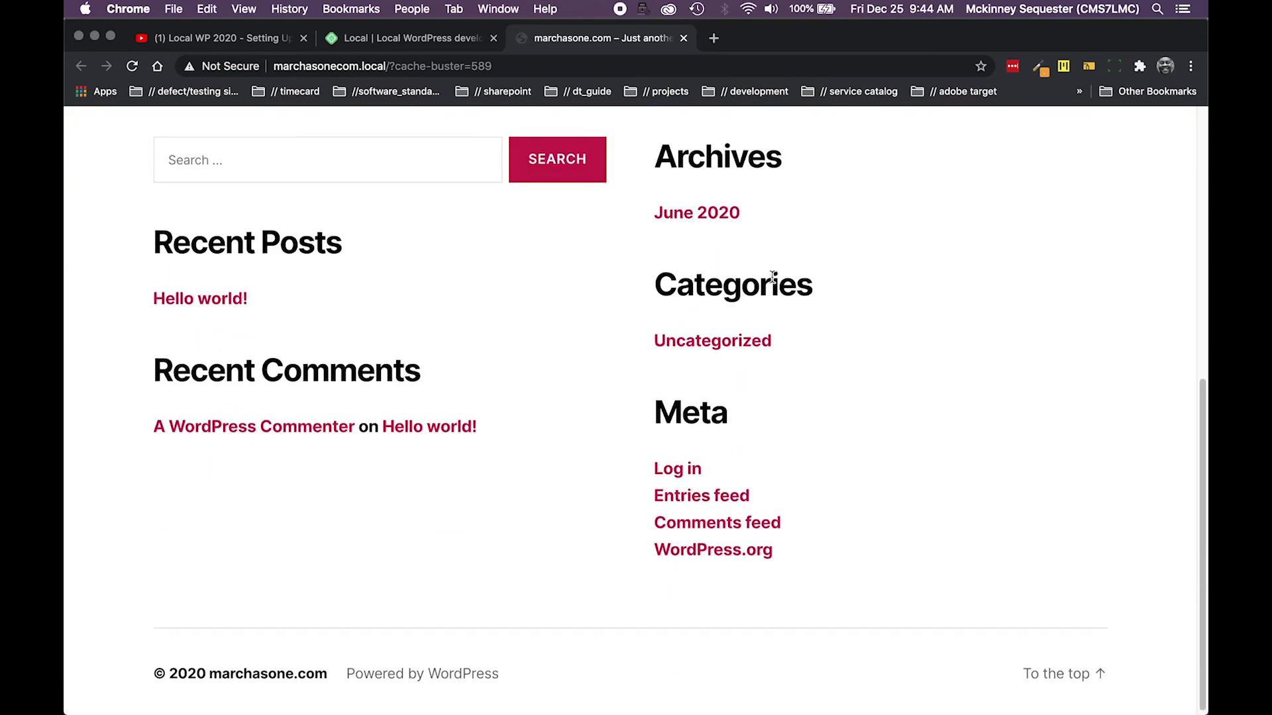
pyautogui.scroll(8, 775, 277)
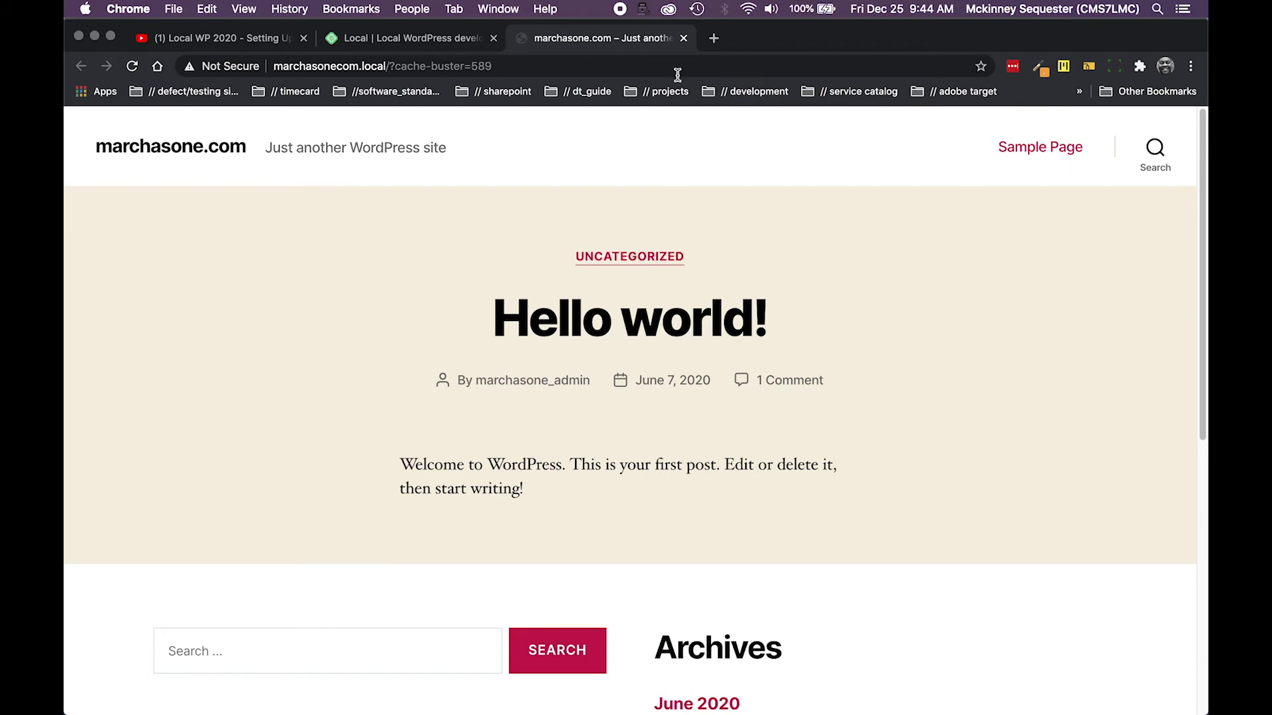
pyautogui.click(430, 38)
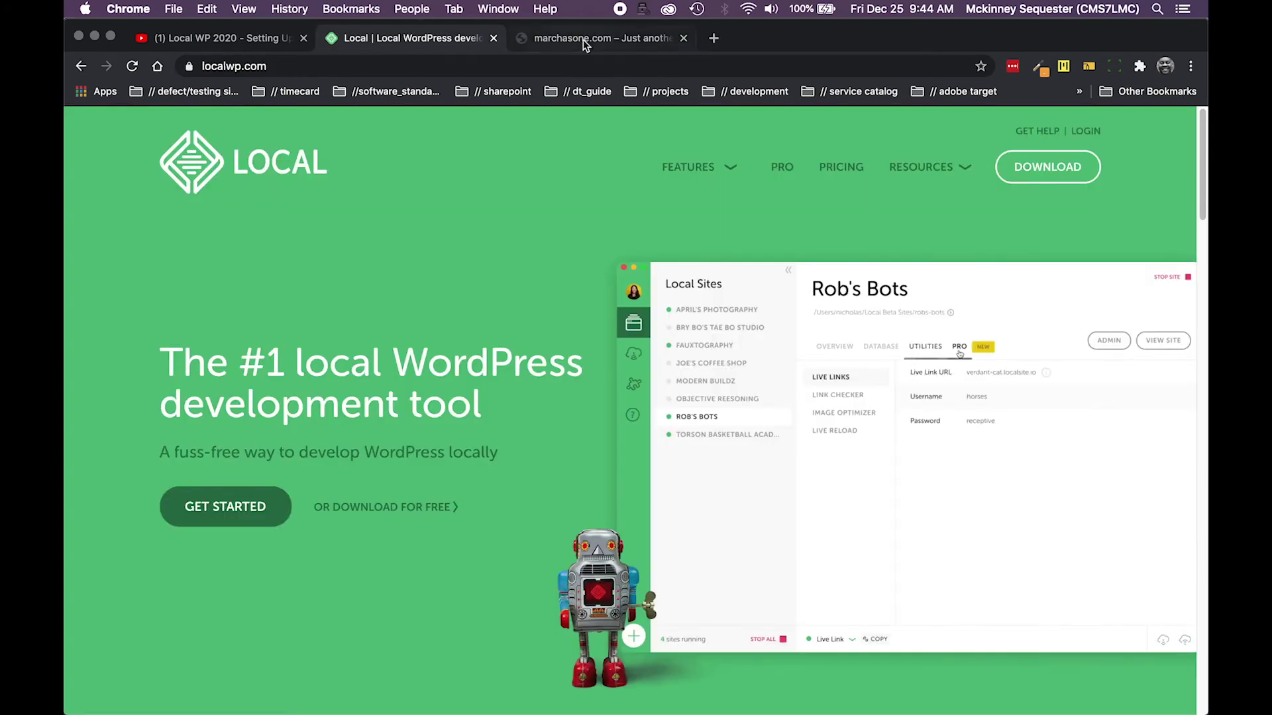
pyautogui.click(583, 39)
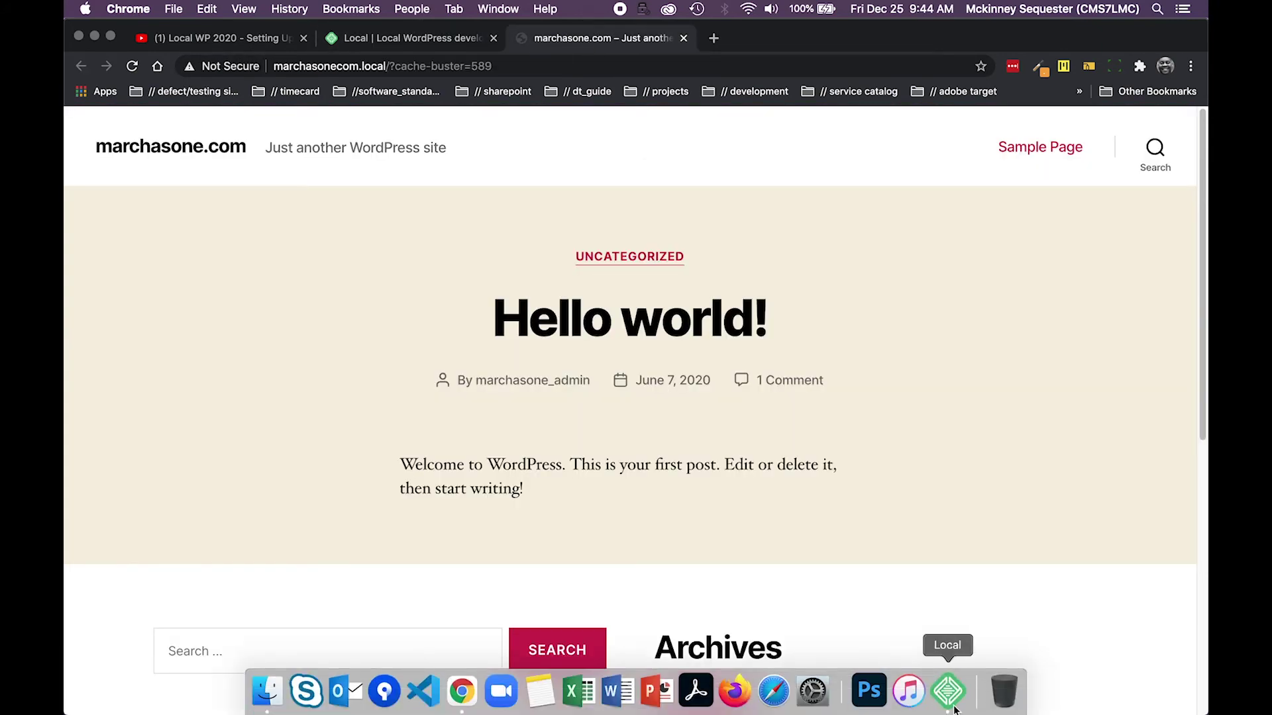
pyautogui.click(952, 694)
pyautogui.click(859, 145)
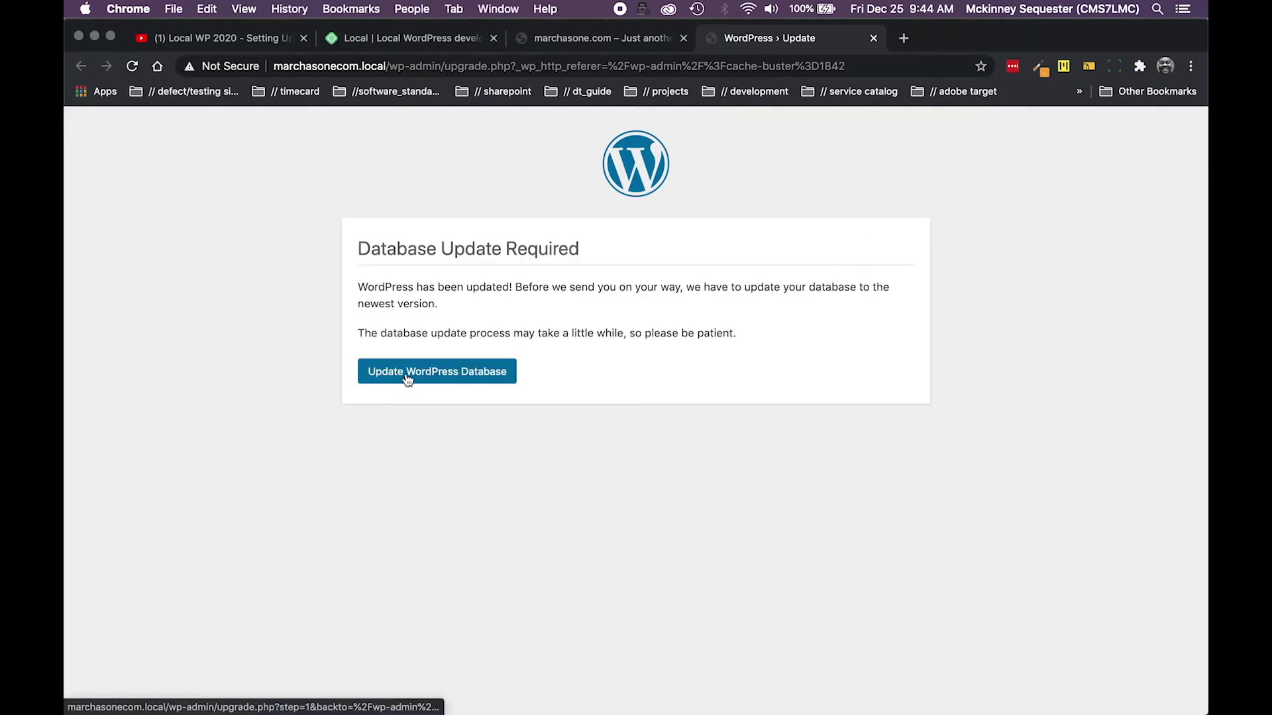
# Update the WordPress database and continue to the admin login page
pyautogui.click(412, 375)
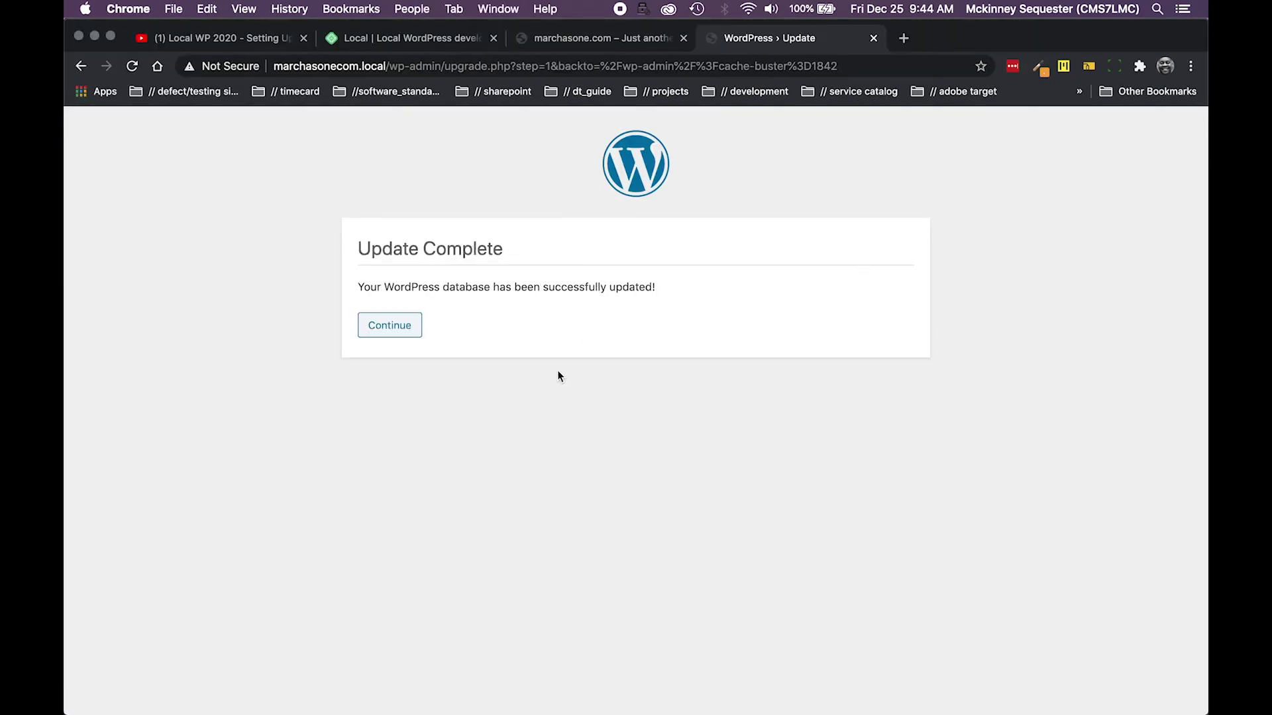
pyautogui.click(389, 325)
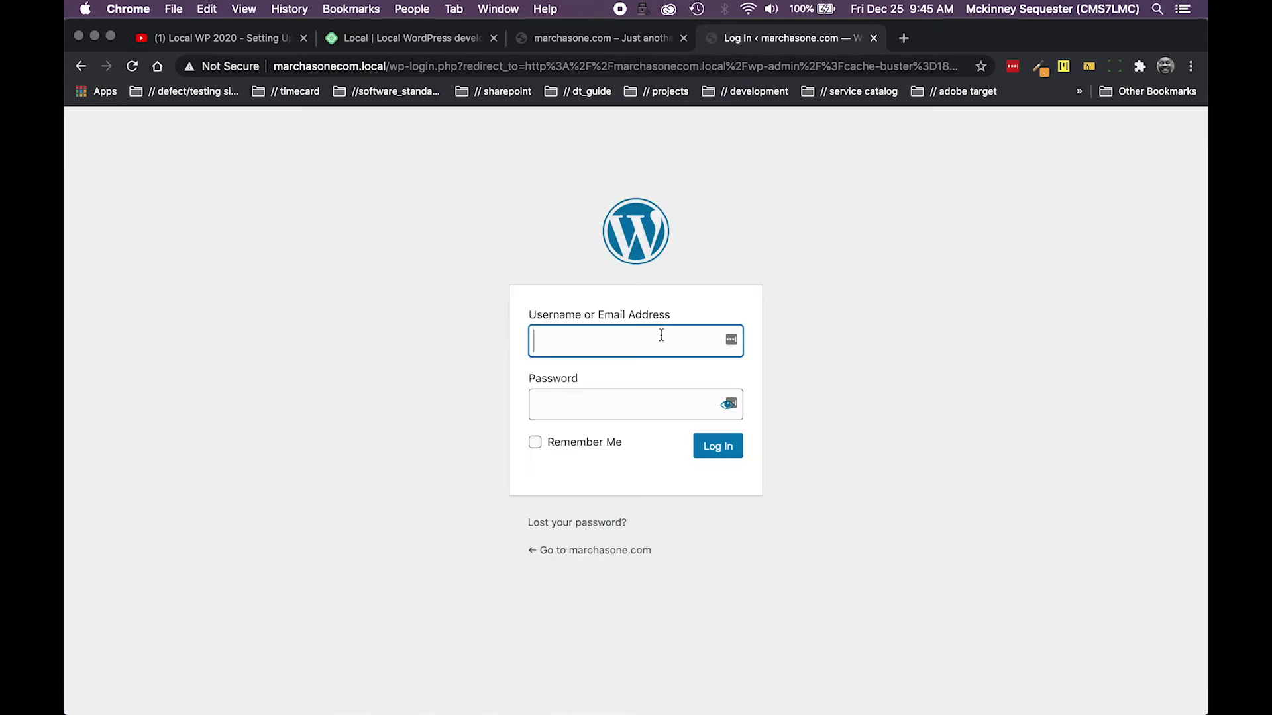
pyautogui.click(735, 344)
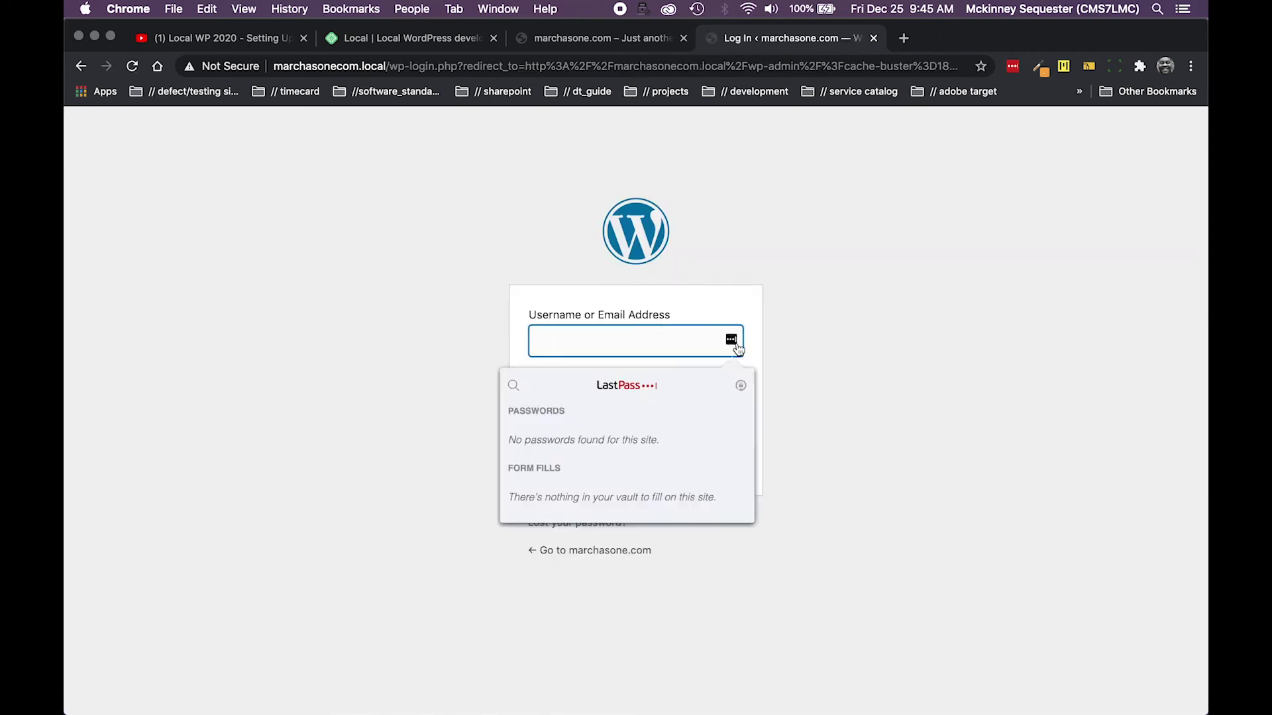
pyautogui.click(798, 339)
pyautogui.click(736, 409)
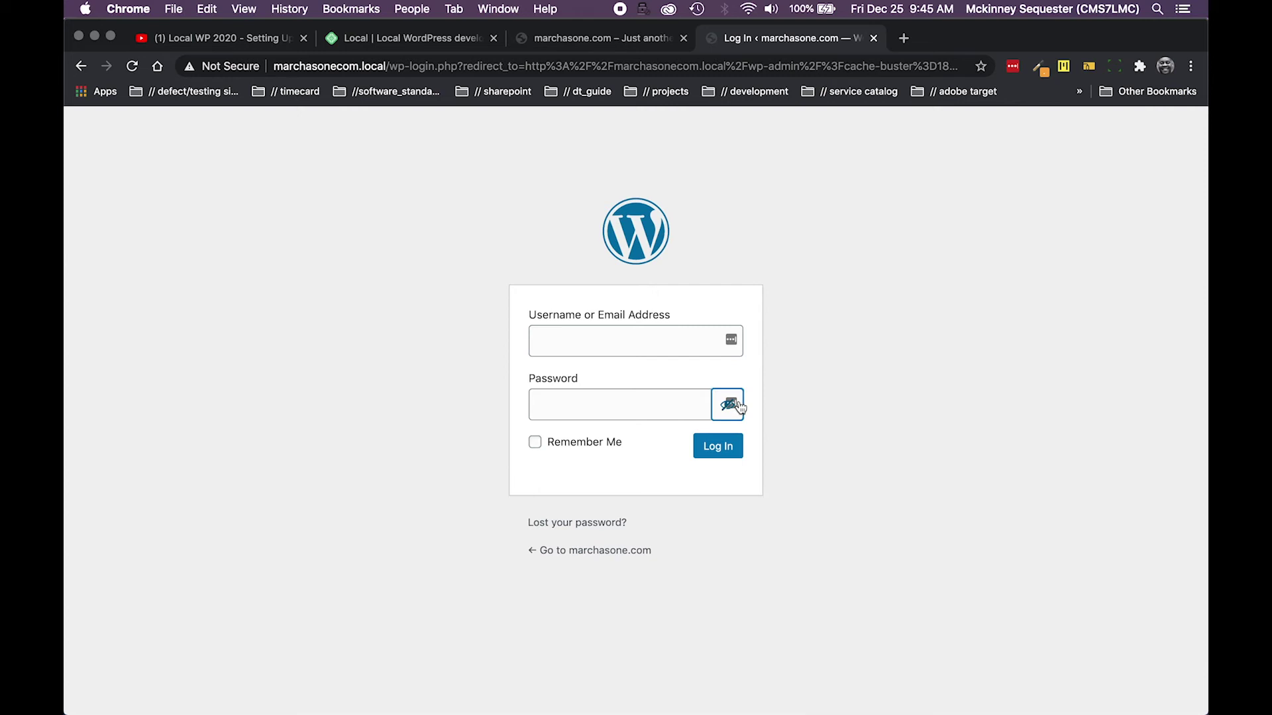
pyautogui.click(733, 341)
pyautogui.click(760, 336)
# Sign in to the admin with the admin account's username and password
pyautogui.click(562, 338)
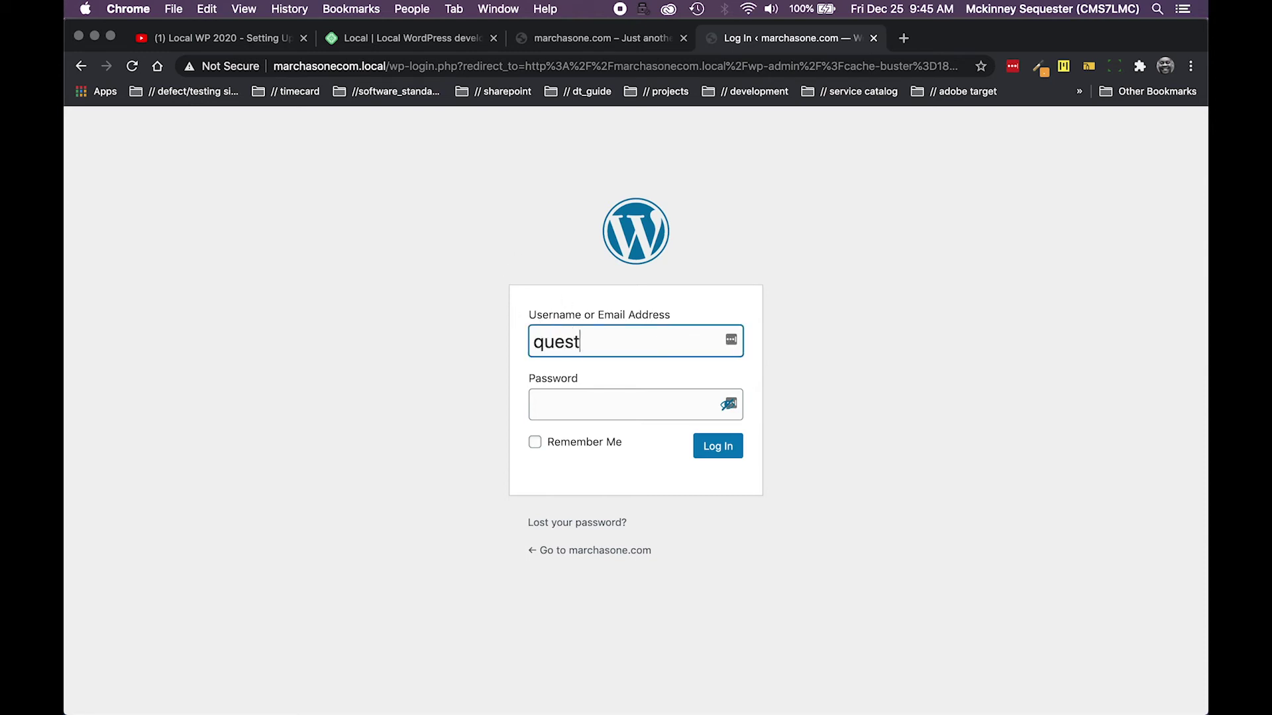
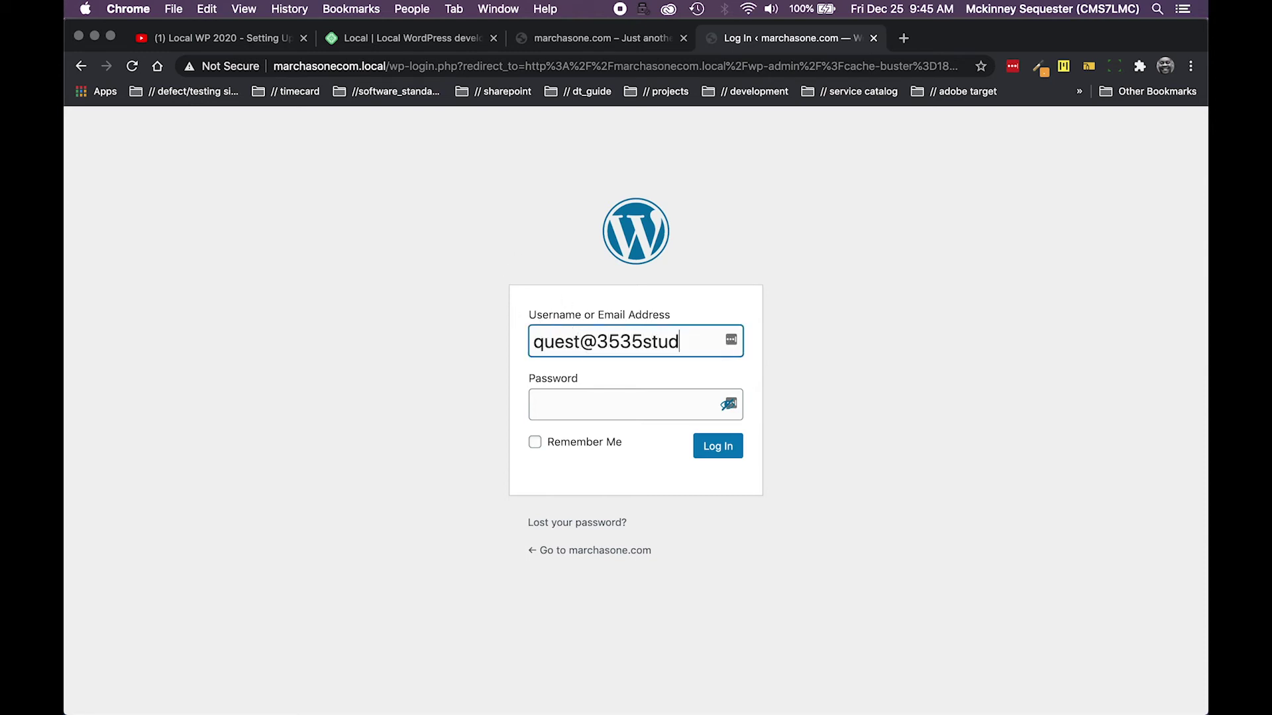
pyautogui.press('Tab')
pyautogui.write('pge')
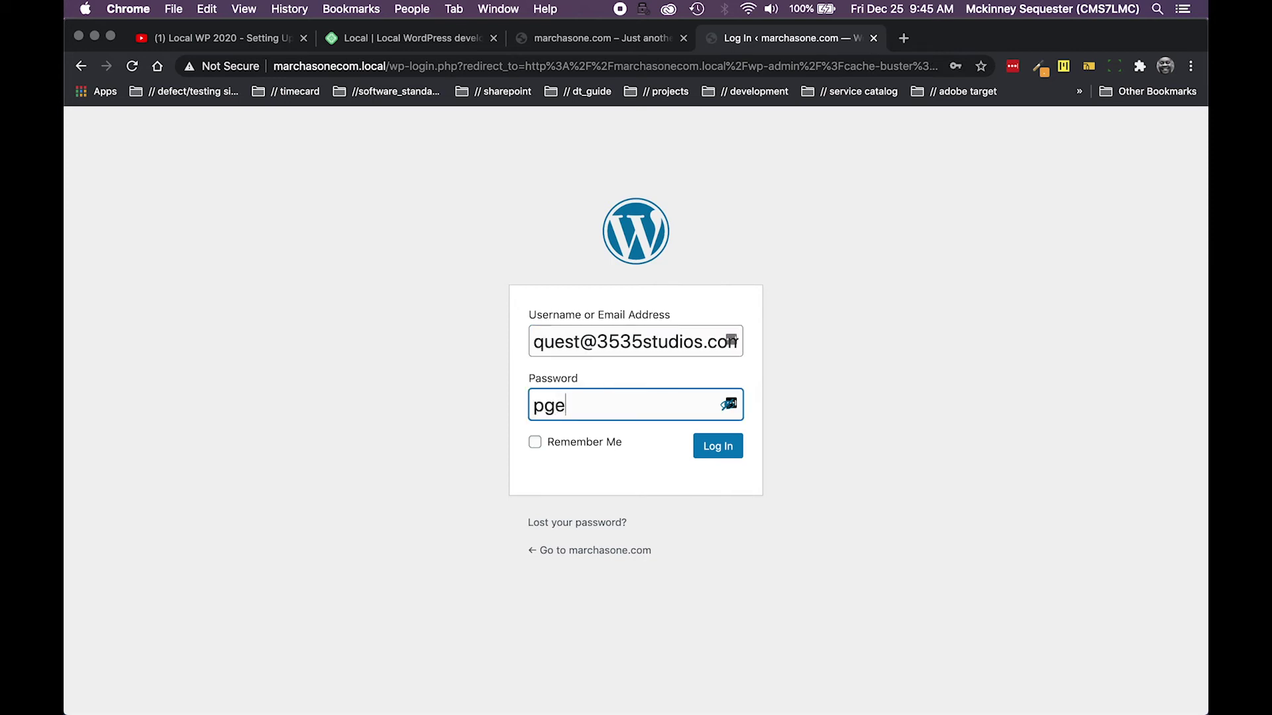
pyautogui.press('BackSpace')
pyautogui.click(729, 404)
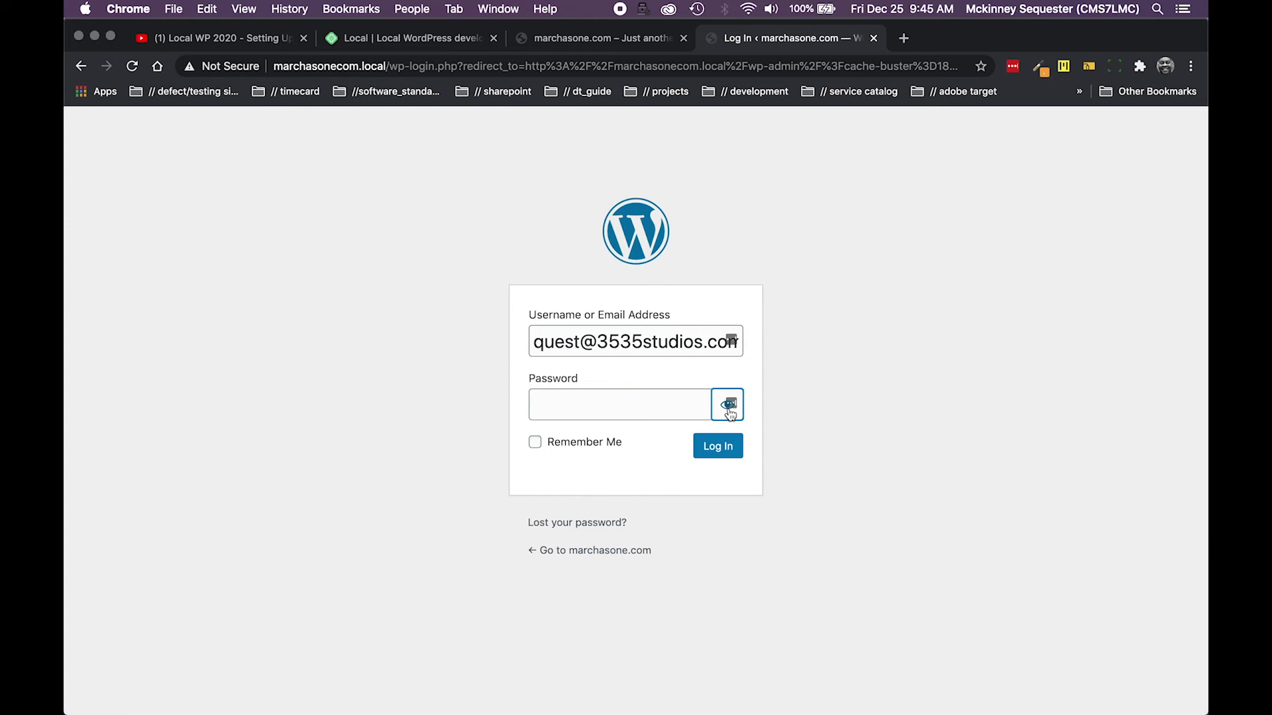
pyautogui.click(616, 412)
pyautogui.write('pa')
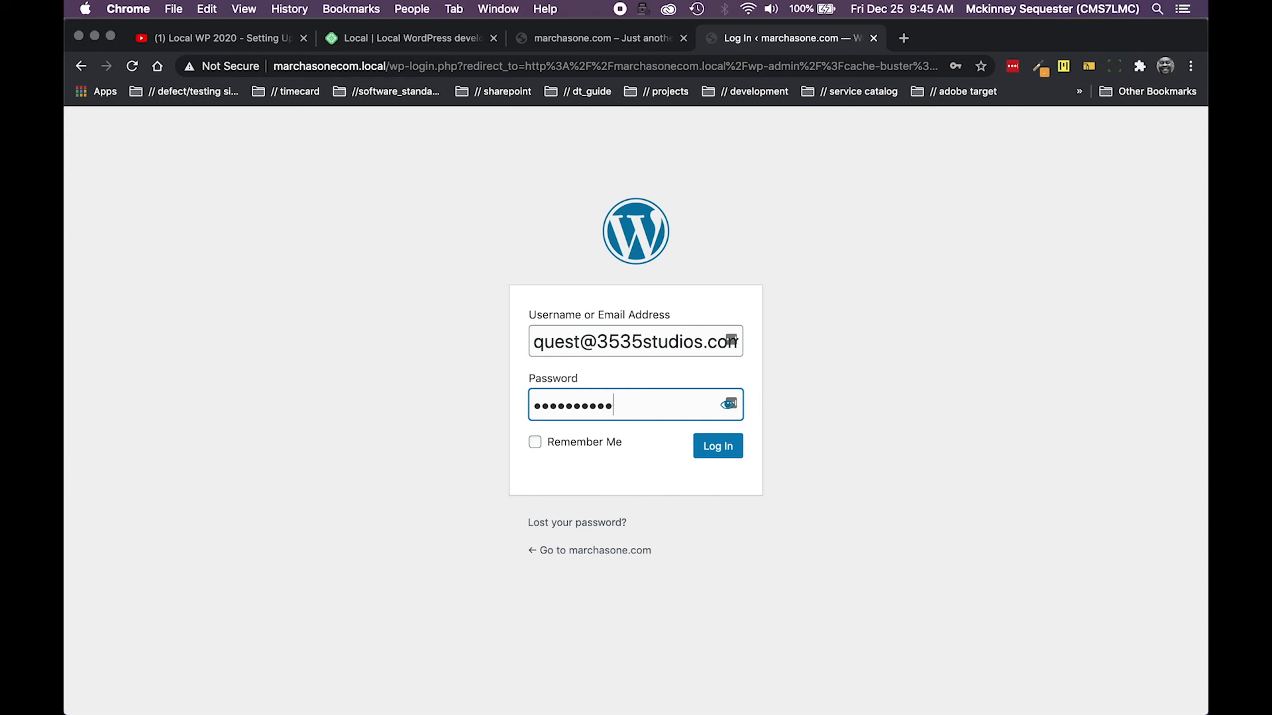
pyautogui.click(715, 451)
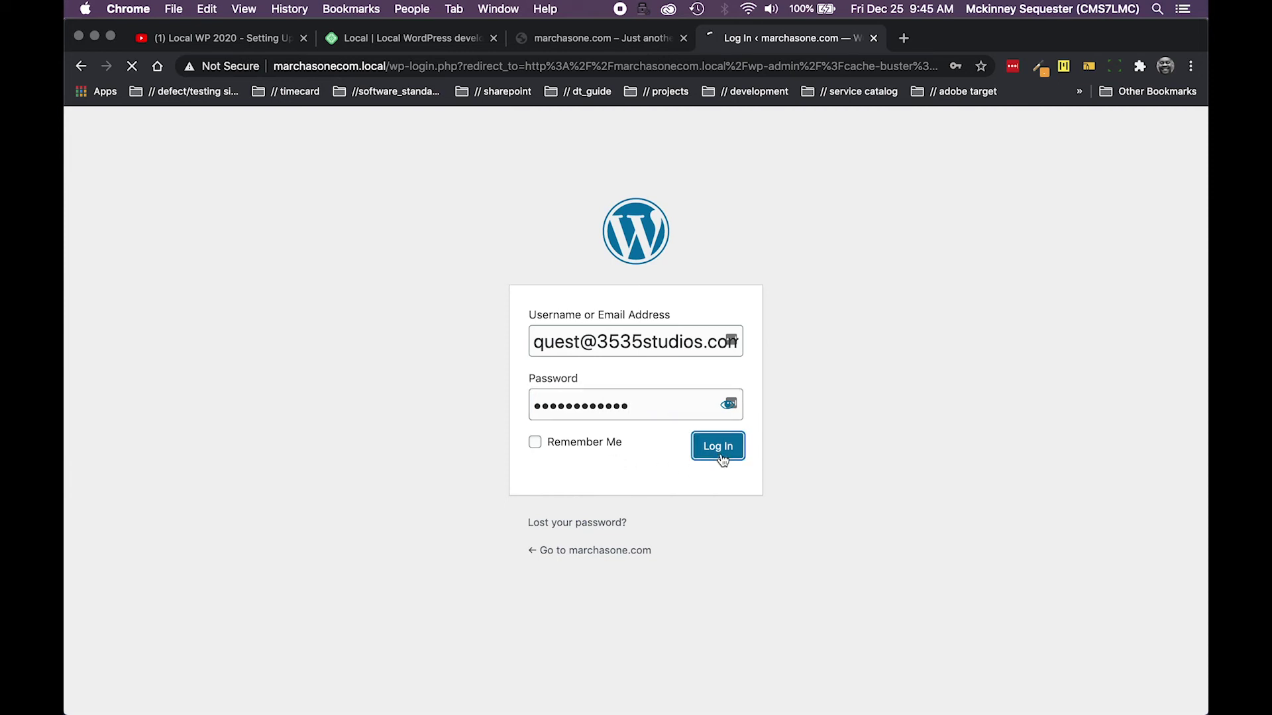
# Confirm the administration email is correct and save the login in the password manager
pyautogui.click(530, 442)
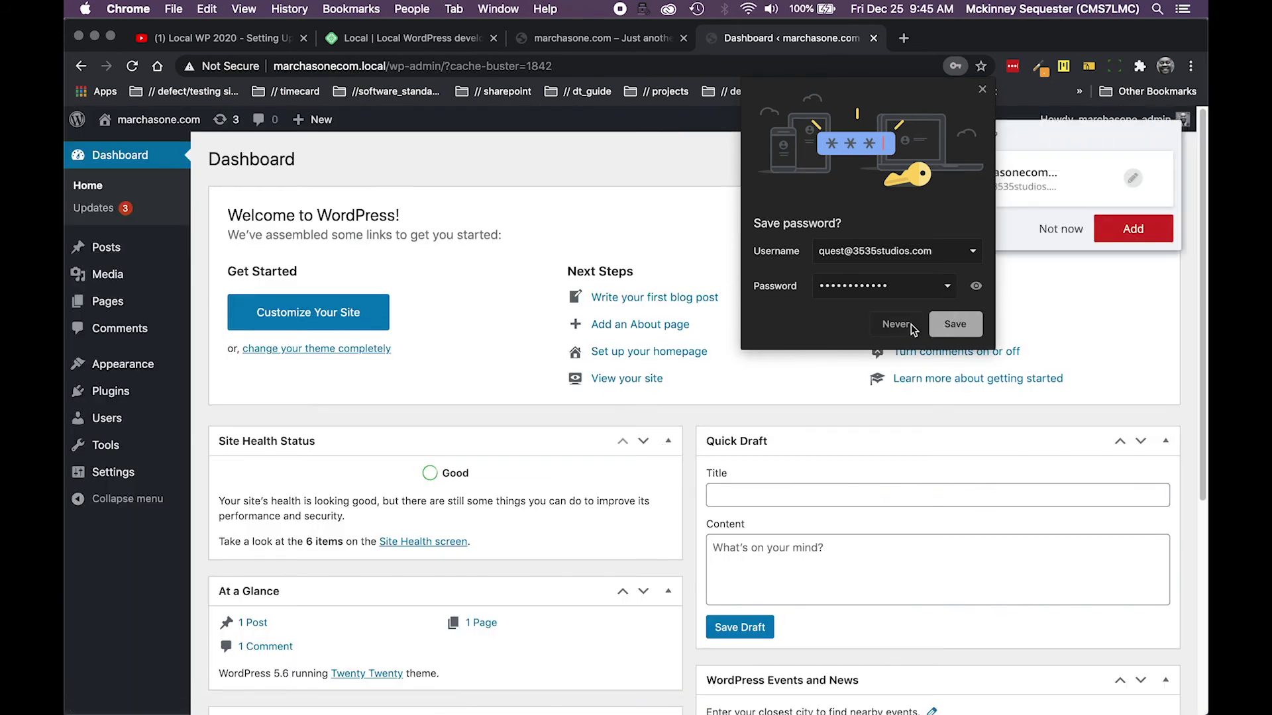
pyautogui.click(958, 324)
pyautogui.click(1150, 238)
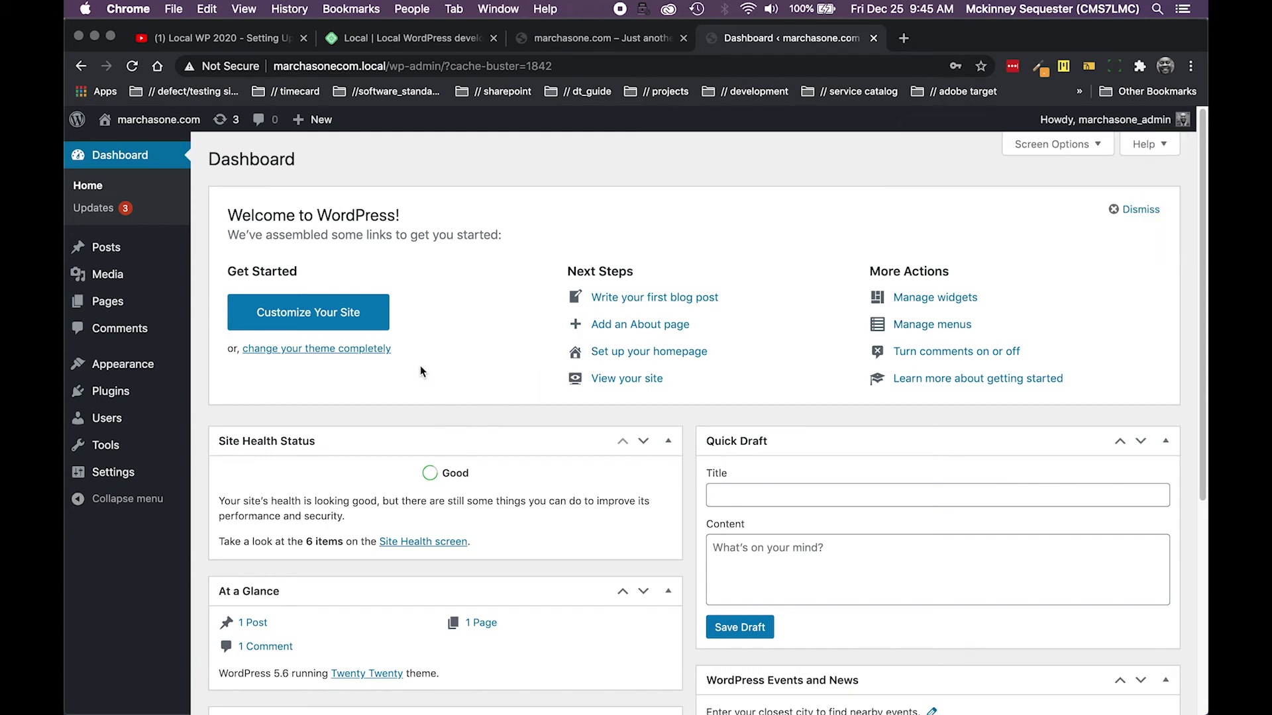
# Verify the dashboard footer reads Version 5.6, then go to the Updates page
pyautogui.scroll(-5, 421, 371)
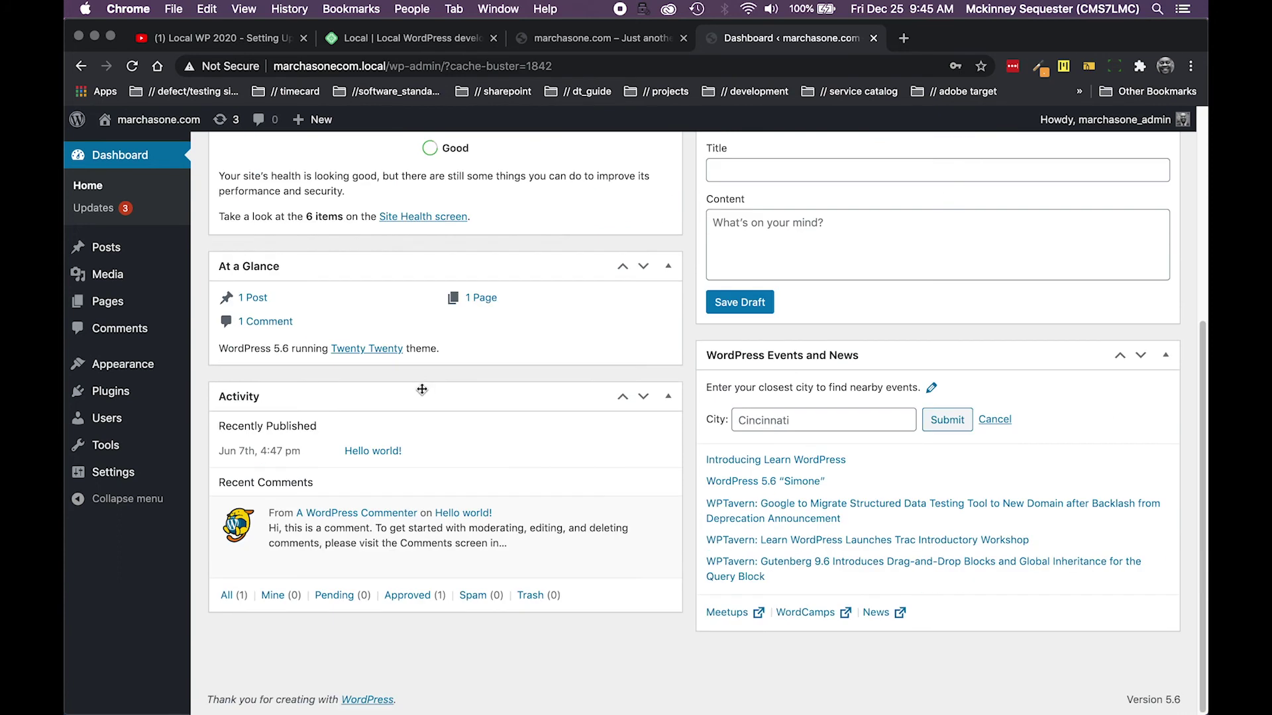
pyautogui.moveTo(1133, 697); pyautogui.dragTo(1176, 701)
pyautogui.scroll(5, 336, 377)
pyautogui.click(96, 208)
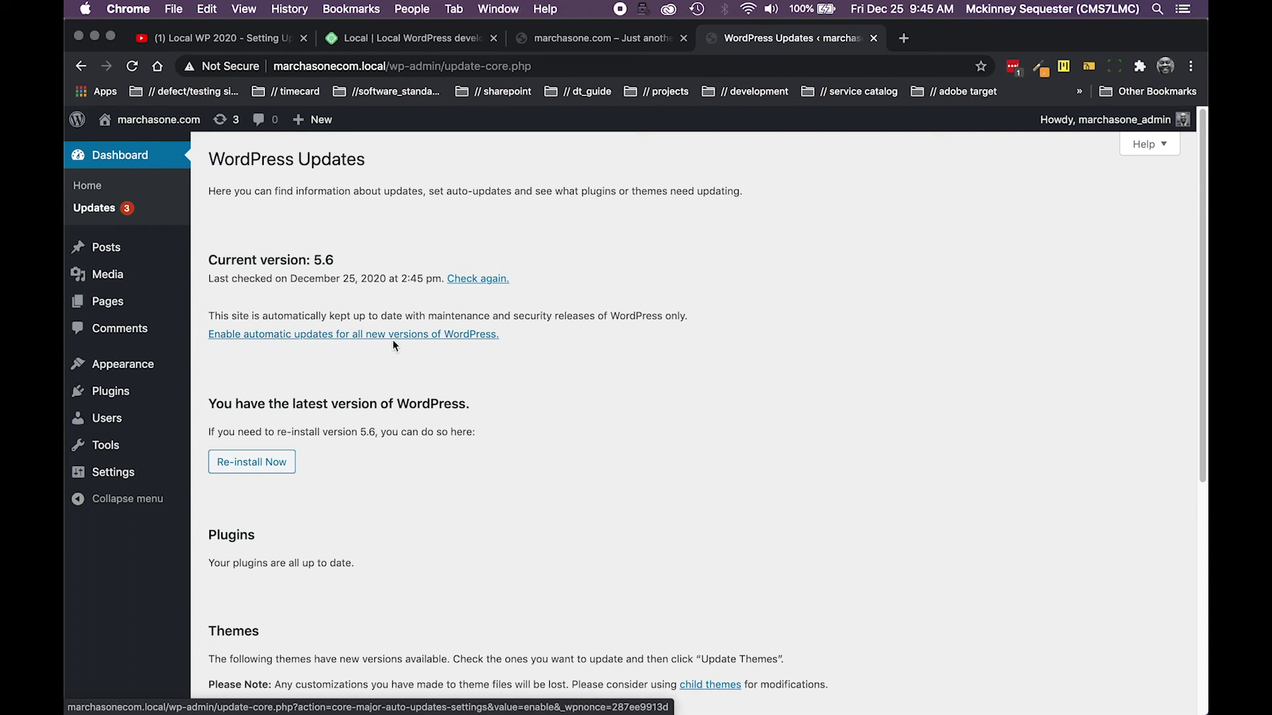
# Enable automatic updates for all new WordPress versions, dismiss the notice, and reload Updates
pyautogui.click(331, 338)
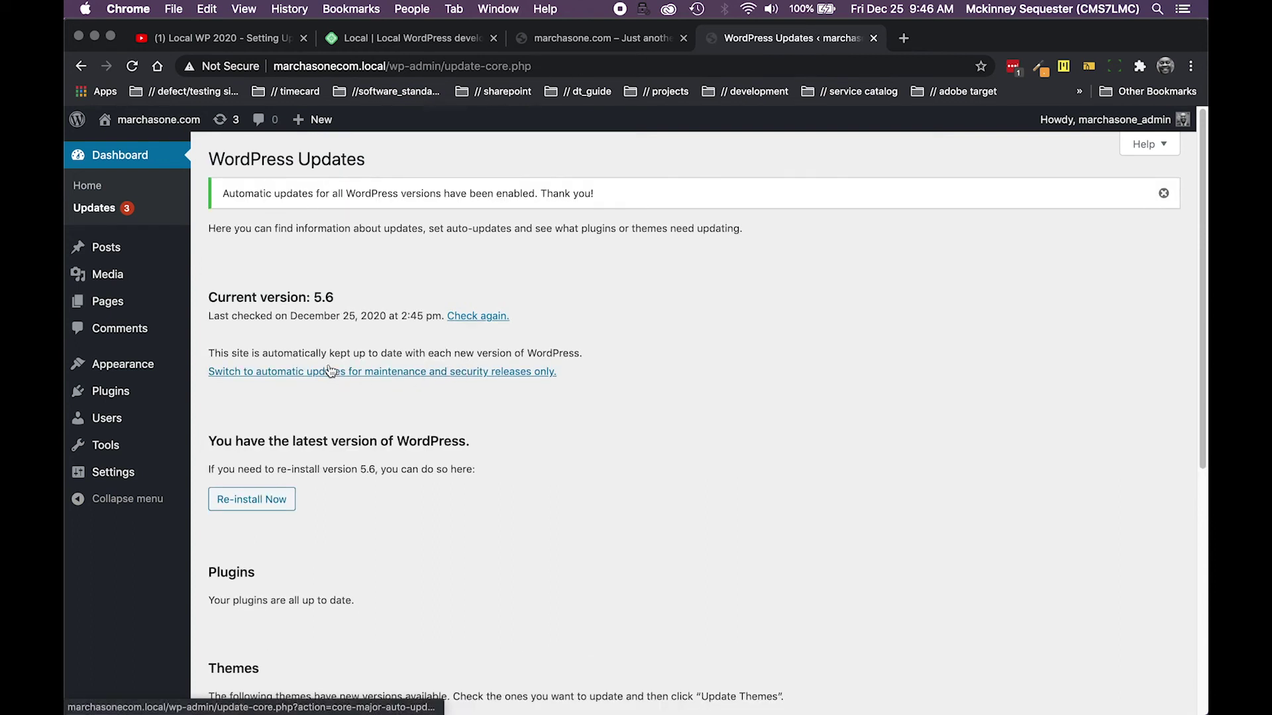
pyautogui.click(1162, 195)
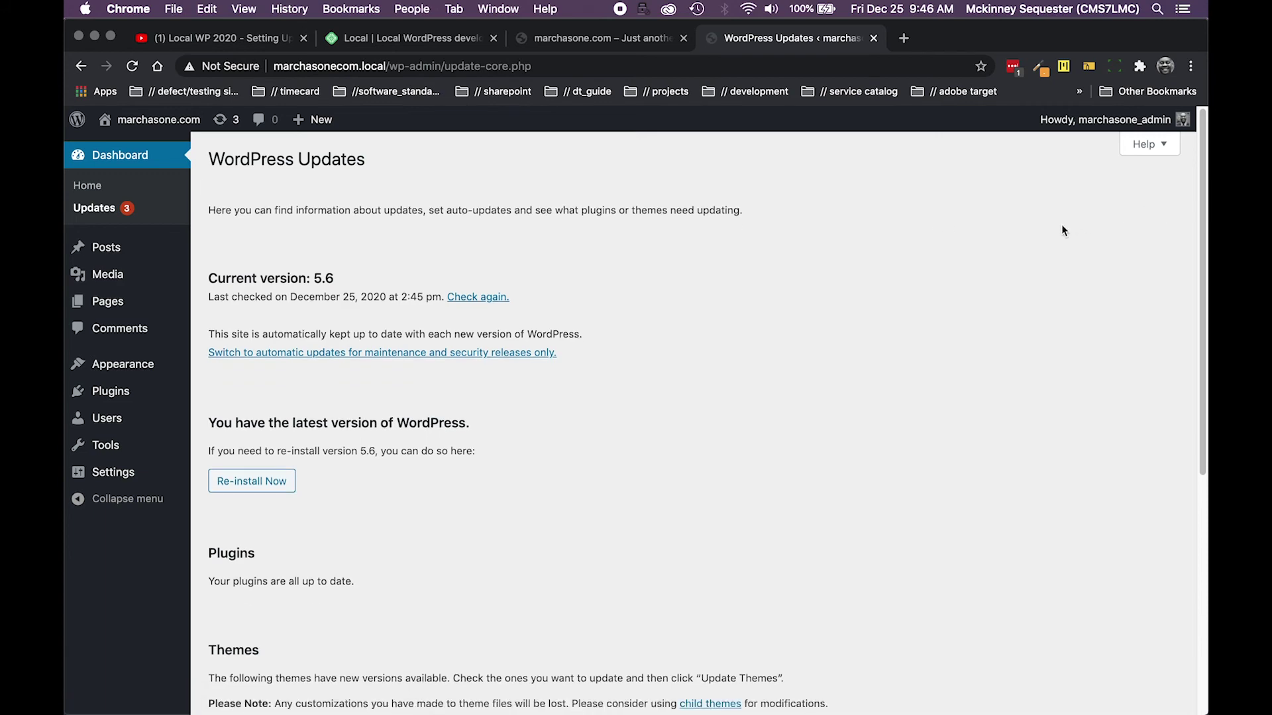
pyautogui.scroll(-4, 455, 356)
pyautogui.scroll(-2, 453, 361)
pyautogui.scroll(5, 451, 363)
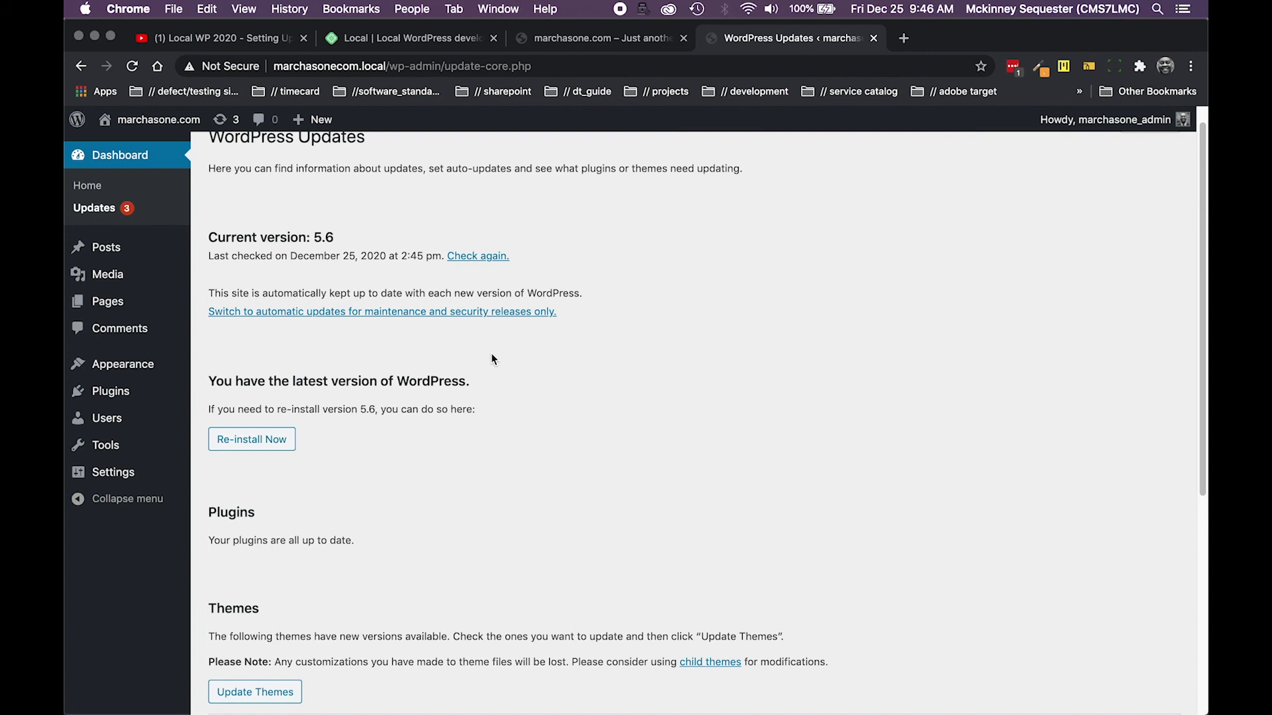
pyautogui.scroll(1, 450, 426)
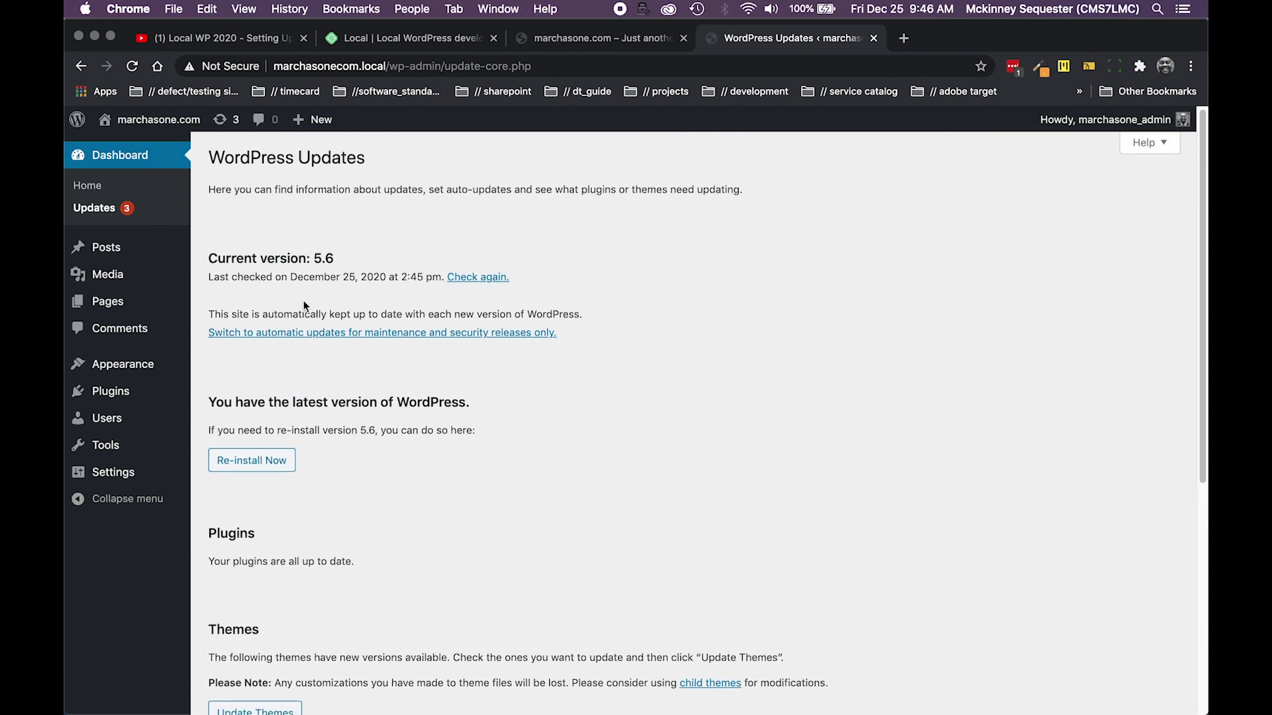
pyautogui.click(126, 217)
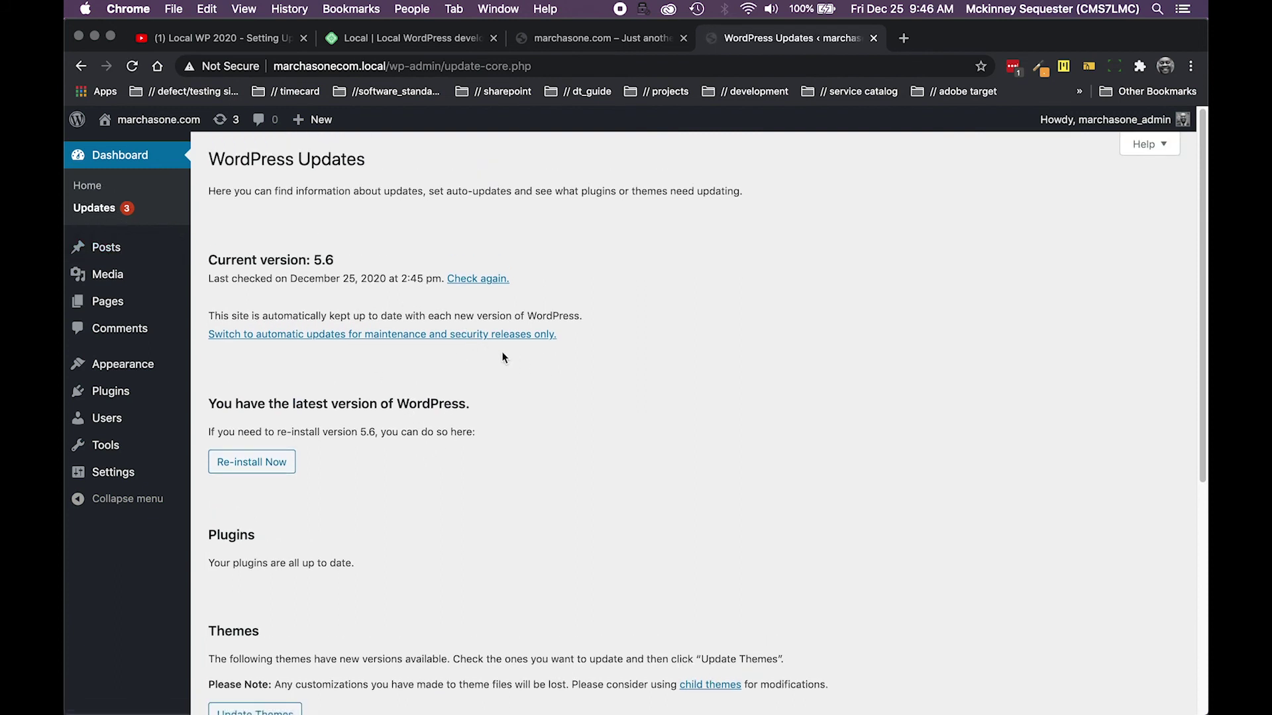